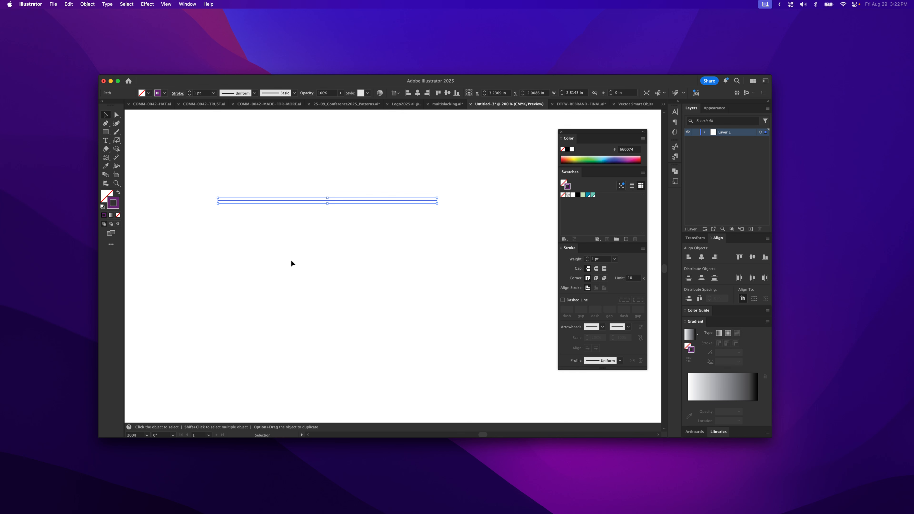
Reselect the horizontal purple line and float the stroke settings on the canvas below it
{"action": "left_click", "coordinate": [300, 184]}
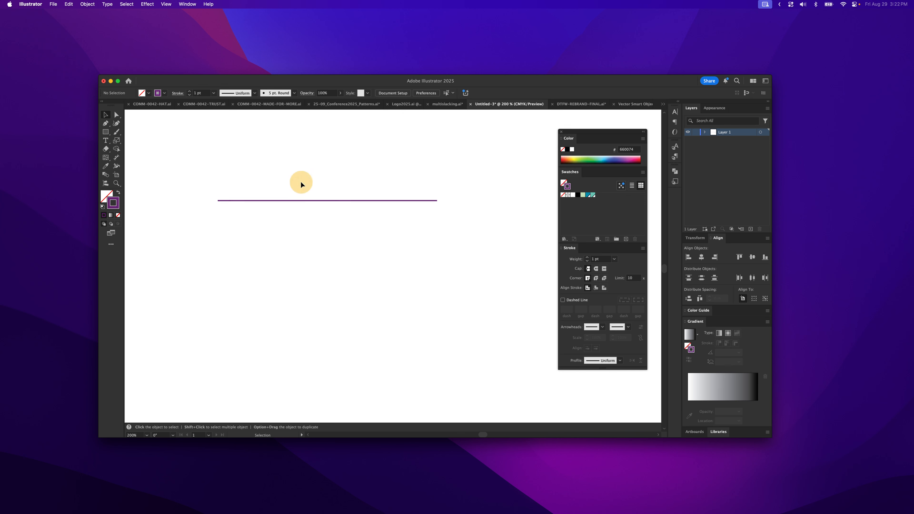
{"action": "left_click_drag", "start_coordinate": [323, 197], "coordinate": [334, 219]}
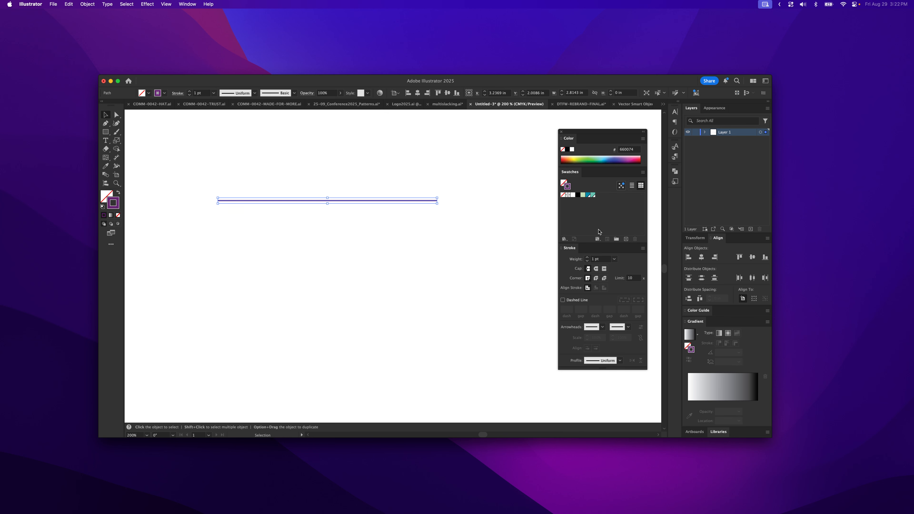
{"action": "left_click_drag", "start_coordinate": [577, 249], "coordinate": [301, 255]}
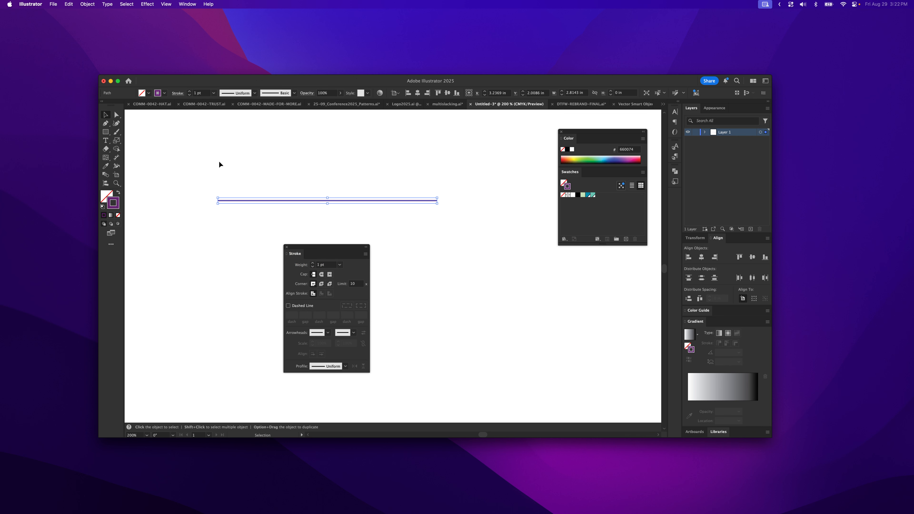
Increase the stroke weight of the horizontal line to 14 pt
{"action": "left_click", "coordinate": [314, 264]}
{"action": "left_click", "coordinate": [313, 263]}
{"action": "left_click", "coordinate": [313, 263]}
{"action": "left_click", "coordinate": [314, 263]}
{"action": "left_click", "coordinate": [313, 264]}
{"action": "left_click", "coordinate": [314, 263]}
{"action": "left_click", "coordinate": [314, 263]}
{"action": "left_click", "coordinate": [313, 263]}
{"action": "left_click", "coordinate": [314, 264]}
{"action": "left_click", "coordinate": [313, 263]}
{"action": "left_click", "coordinate": [313, 263]}
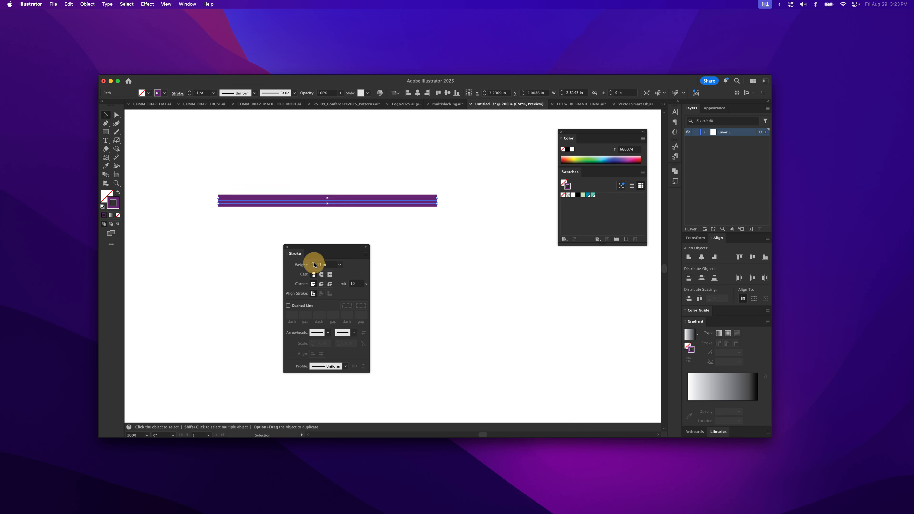
{"action": "left_click", "coordinate": [314, 264]}
{"action": "left_click", "coordinate": [314, 263]}
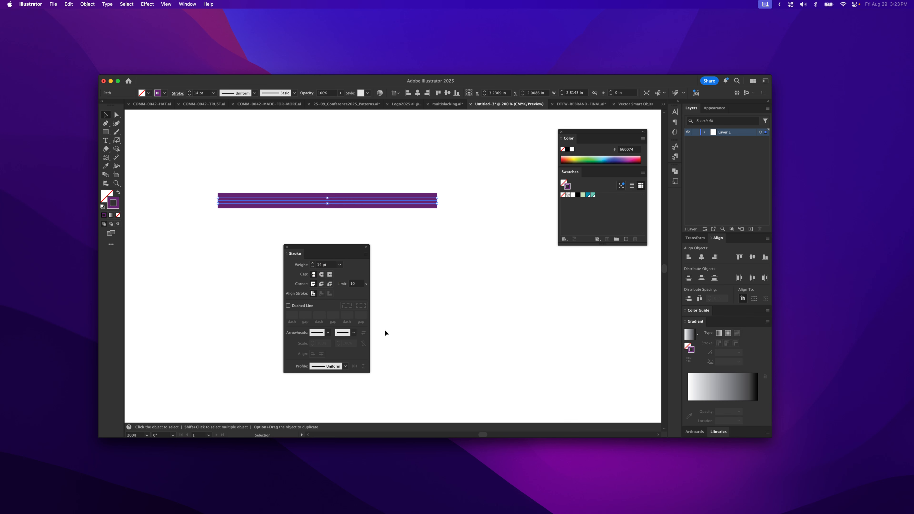
Inspect the thickened line's underlying path in Outline view and return to Preview
{"action": "key", "text": "super+y"}
{"action": "key", "text": "a"}
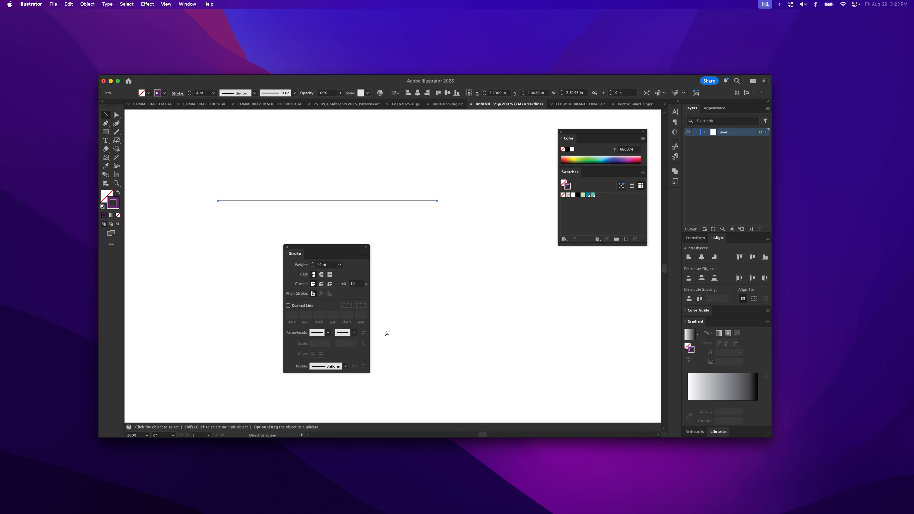
{"action": "key", "text": "super+y"}
{"action": "key", "text": "v"}
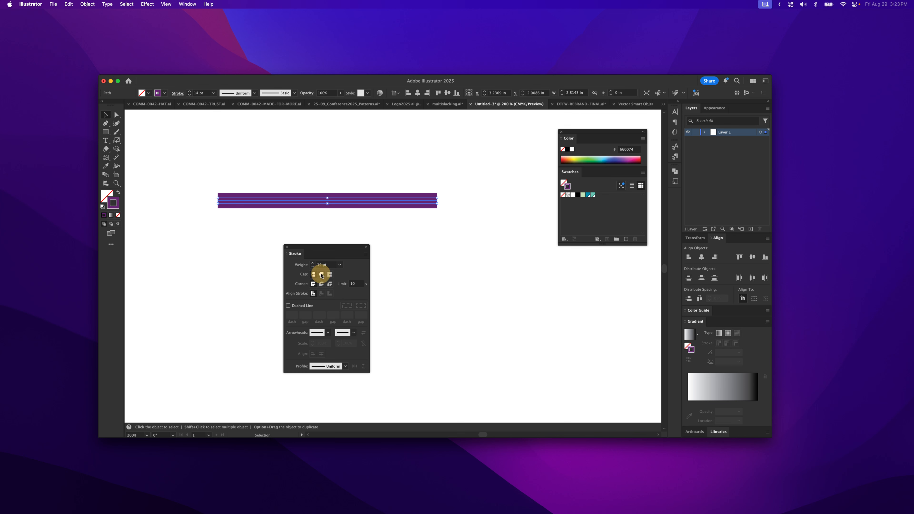
Compare round, butt and projecting caps on the horizontal line, leaving it with a projecting cap
{"action": "left_click", "coordinate": [321, 275]}
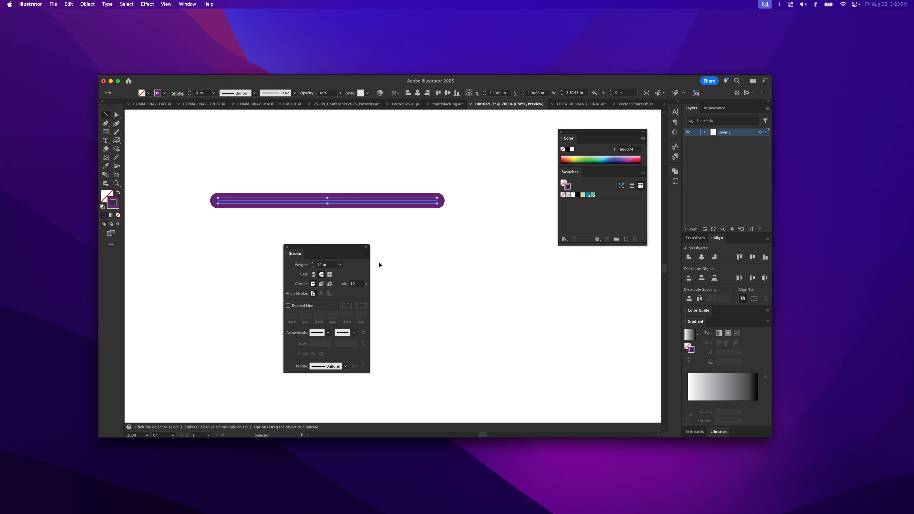
{"action": "left_click", "coordinate": [330, 275]}
{"action": "left_click", "coordinate": [447, 222]}
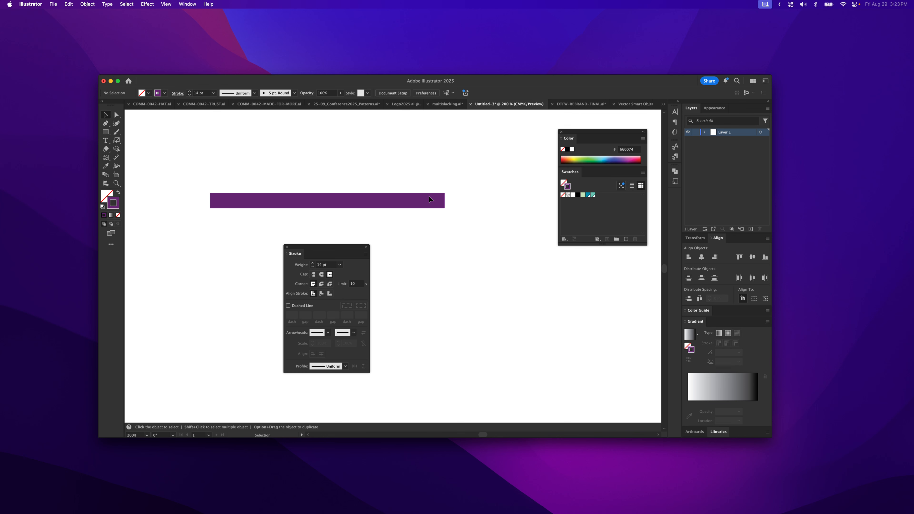
{"action": "left_click", "coordinate": [370, 200]}
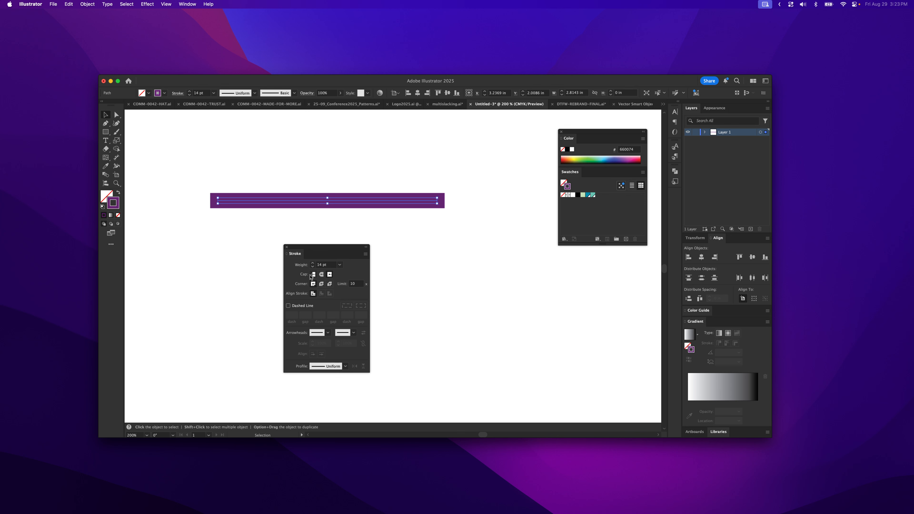
{"action": "left_click", "coordinate": [314, 274]}
{"action": "left_click", "coordinate": [330, 274]}
{"action": "left_click", "coordinate": [413, 258]}
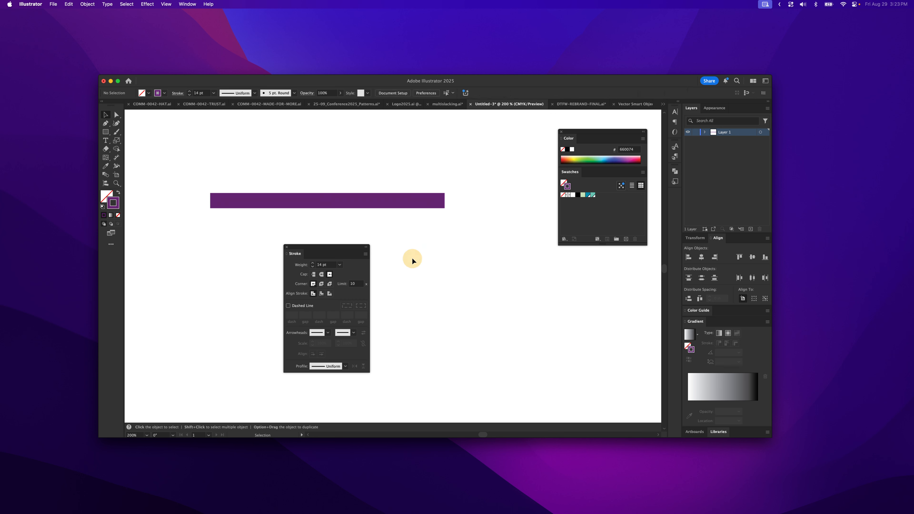
Draw a square about 1.43 in wide below the right end of the purple line
{"action": "left_click_drag", "start_coordinate": [409, 259], "coordinate": [378, 237]}
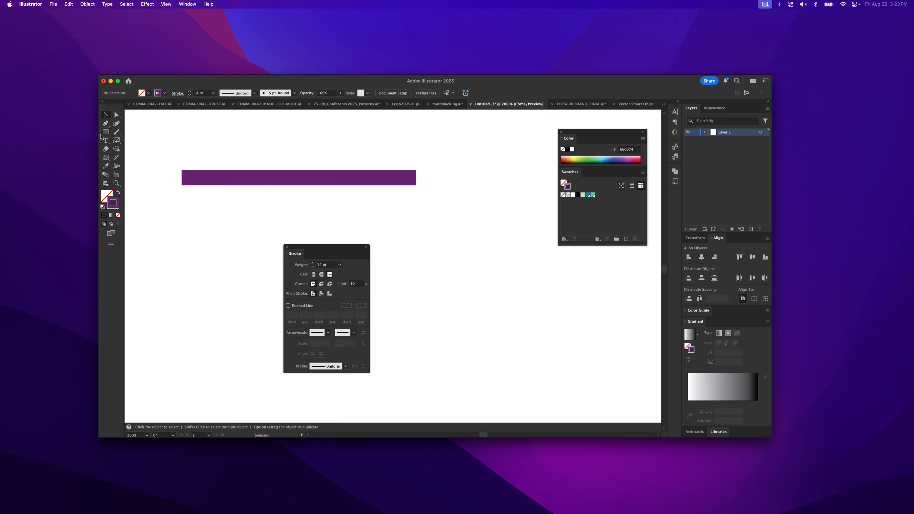
{"action": "left_click_drag", "start_coordinate": [105, 132], "coordinate": [137, 127]}
{"action": "left_click_drag", "start_coordinate": [407, 217], "coordinate": [452, 324]}
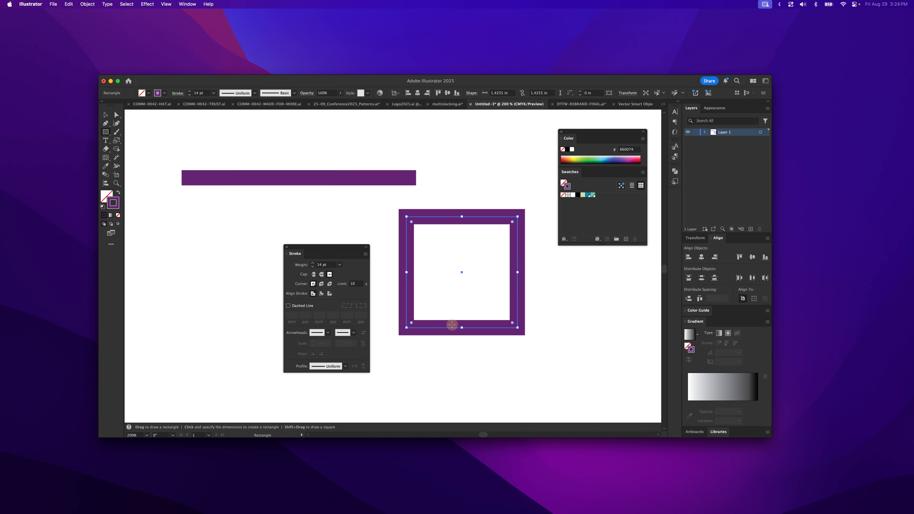
Try round and bevel joins on the square's stroke, then set a butt cap and return to the miter join
{"action": "left_click", "coordinate": [322, 284]}
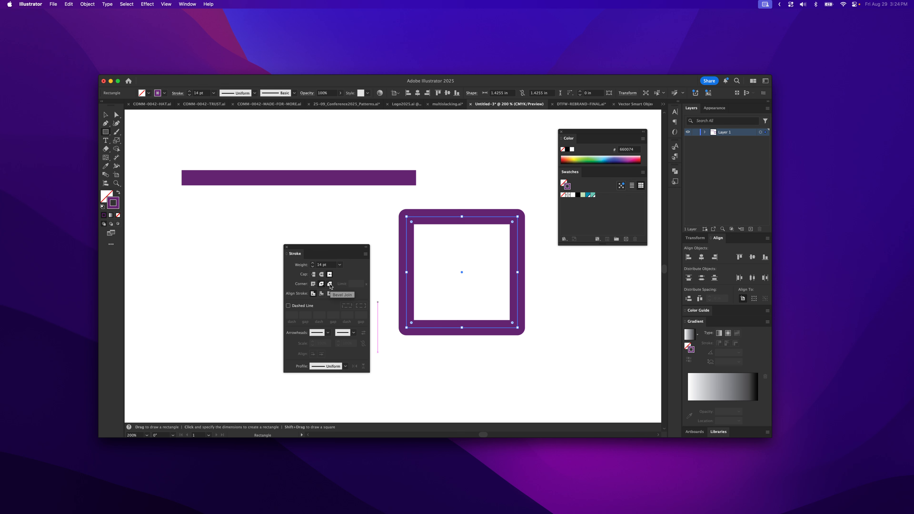
{"action": "left_click", "coordinate": [330, 284]}
{"action": "left_click", "coordinate": [322, 284]}
{"action": "left_click", "coordinate": [314, 275]}
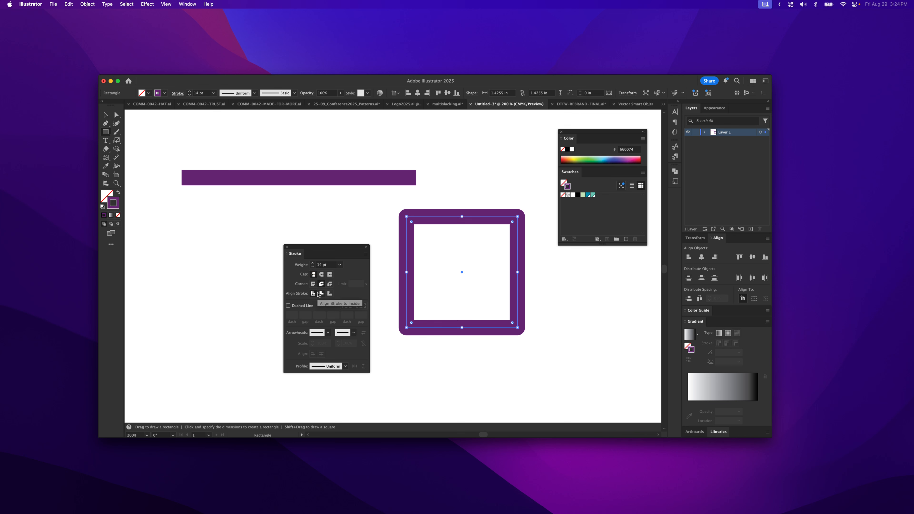
{"action": "left_click", "coordinate": [313, 283]}
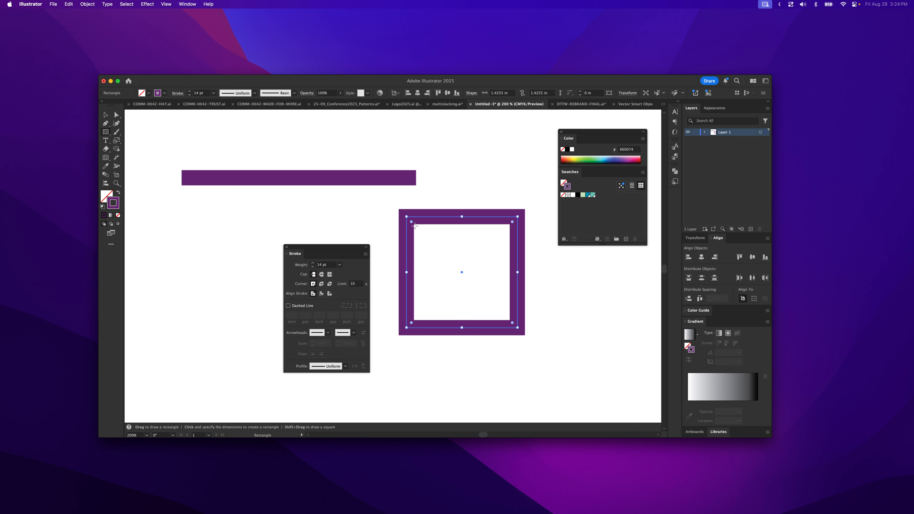
Try rounding the square's corners with a corner widget, undo it, and apply a round join instead
{"action": "mouse_move", "coordinate": [411, 222]}
{"action": "left_mouse_down"}
{"action": "mouse_move", "coordinate": [421, 242]}
{"action": "mouse_move", "coordinate": [413, 223]}
{"action": "mouse_move", "coordinate": [417, 230]}
{"action": "left_mouse_up"}
{"action": "key", "text": "super+z"}
{"action": "left_click", "coordinate": [322, 284]}
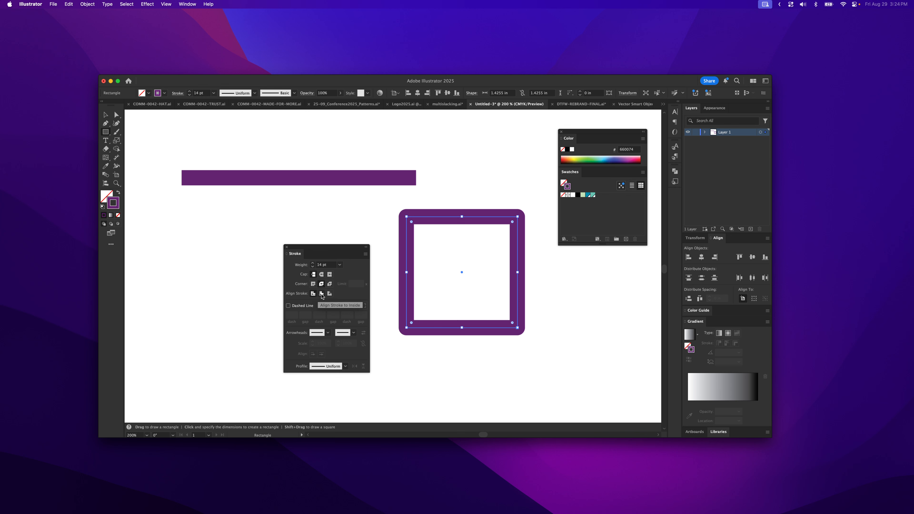
Compare inside and outside stroke alignment on the square, then restore the miter join and center alignment
{"action": "left_click", "coordinate": [322, 295]}
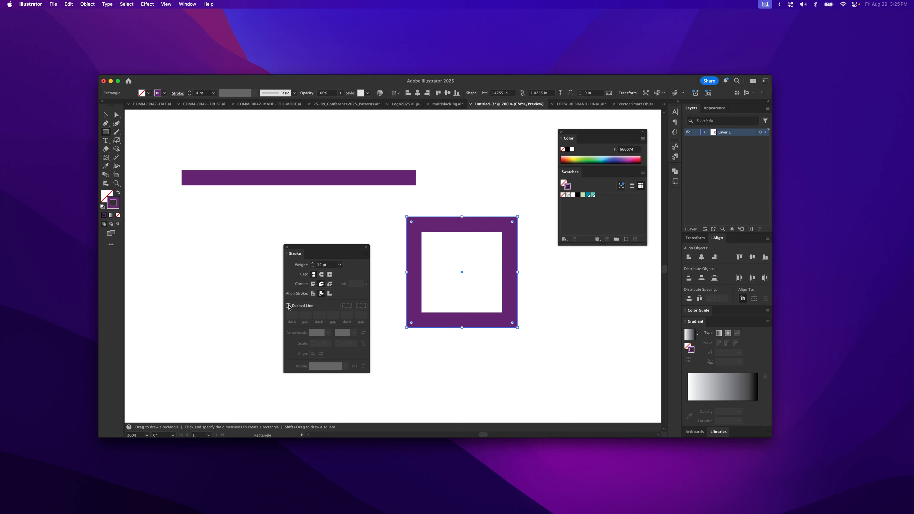
{"action": "left_click", "coordinate": [329, 293]}
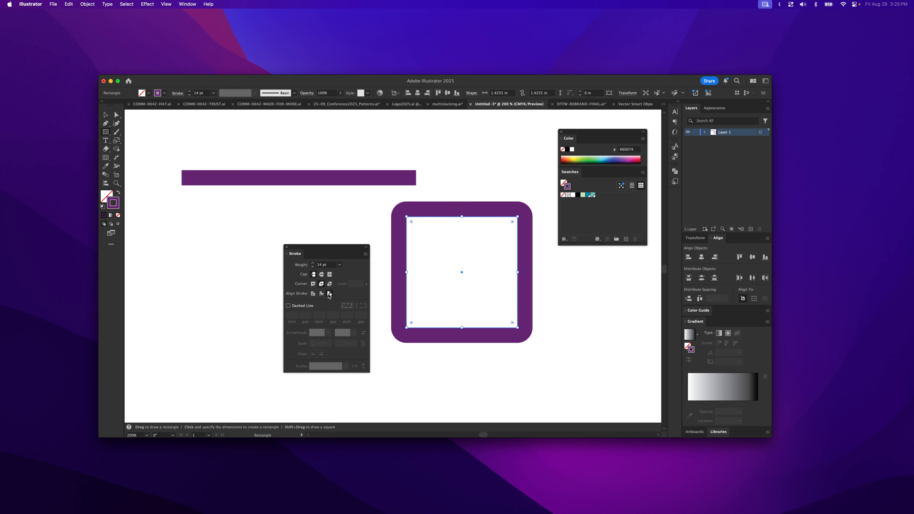
{"action": "left_click", "coordinate": [314, 284]}
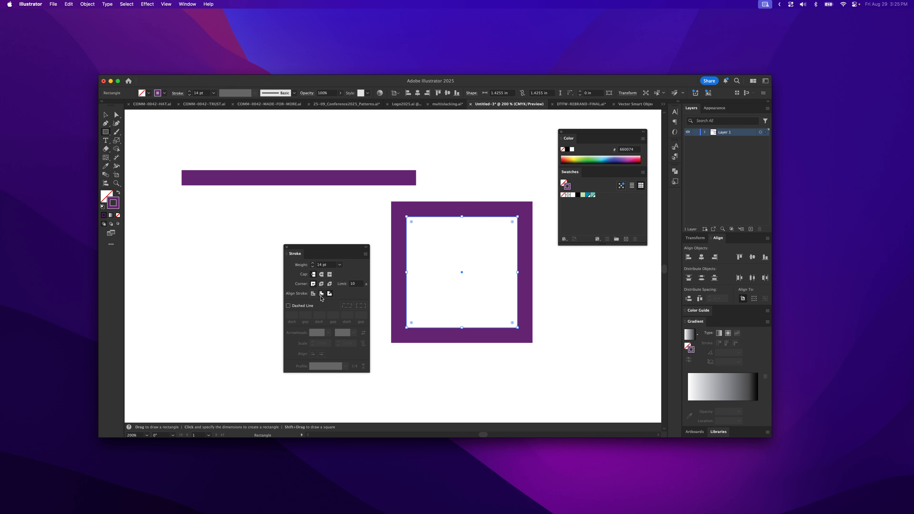
{"action": "left_click", "coordinate": [314, 294]}
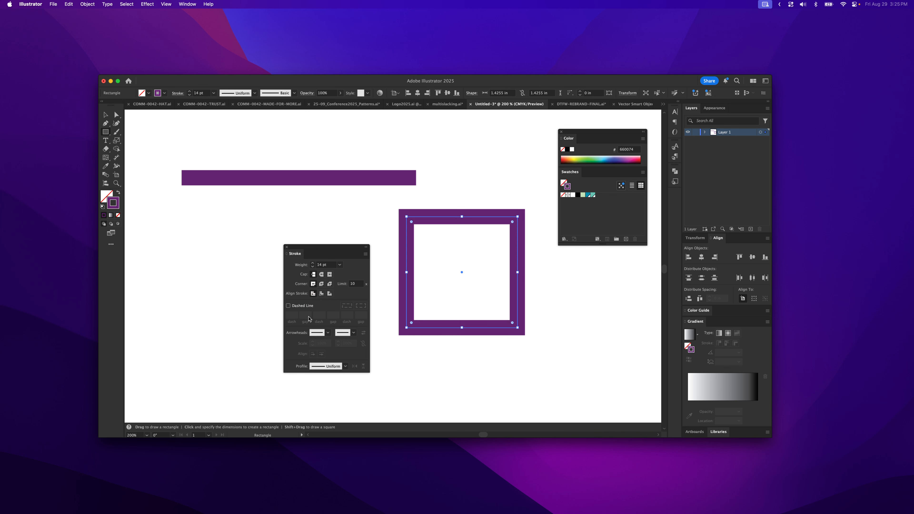
Turn the horizontal line's stroke into a dashed line with 12 pt dashes
{"action": "key", "text": "v"}
{"action": "left_click", "coordinate": [267, 178]}
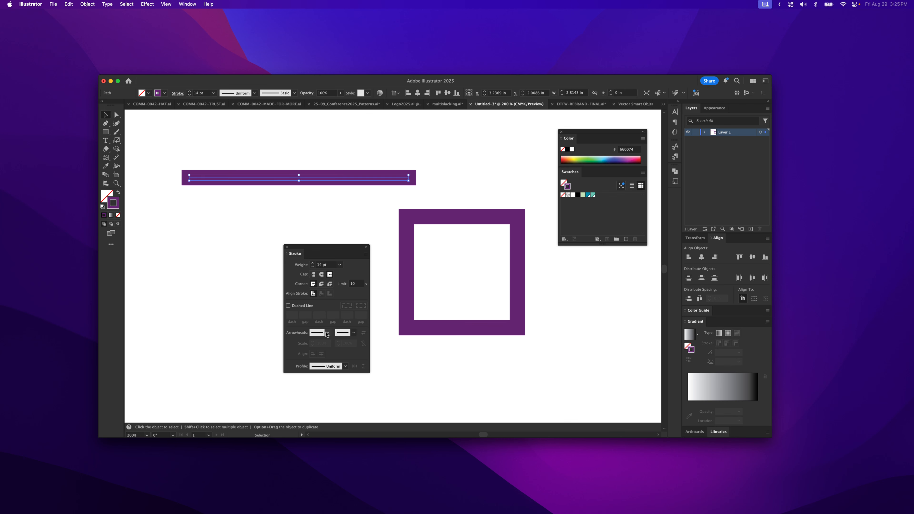
{"action": "left_click", "coordinate": [305, 308]}
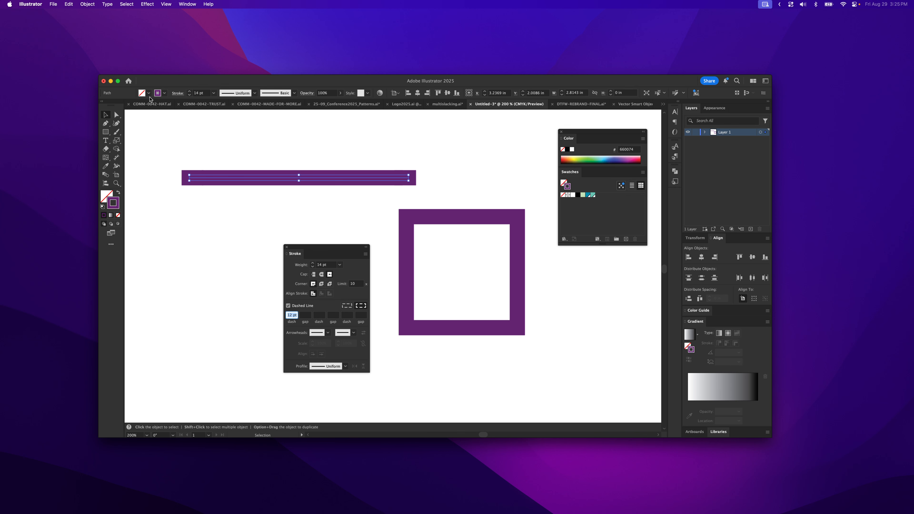
Reduce the dashed line's stroke weight to 4 pt
{"action": "left_click", "coordinate": [190, 97]}
{"action": "left_click", "coordinate": [190, 98]}
{"action": "left_click", "coordinate": [189, 97]}
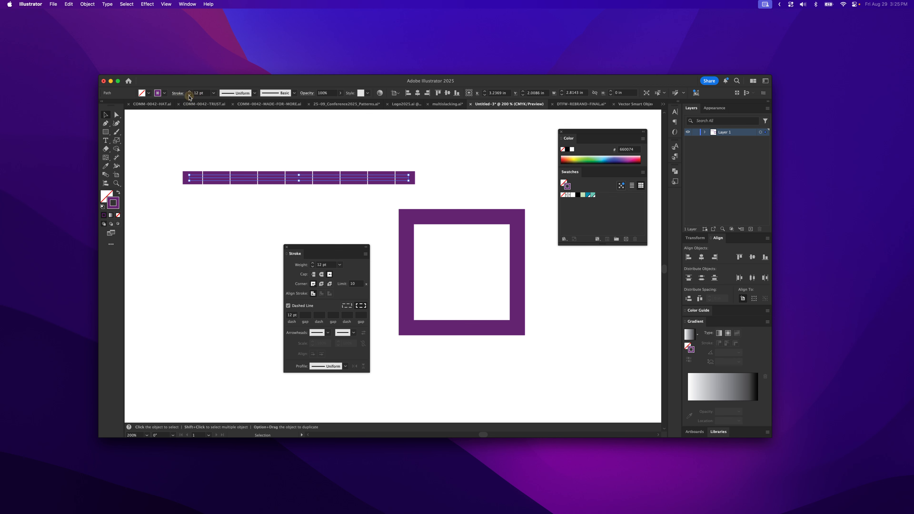
{"action": "left_click", "coordinate": [190, 97]}
{"action": "left_click", "coordinate": [189, 97]}
{"action": "left_click", "coordinate": [190, 97]}
{"action": "left_click", "coordinate": [190, 97]}
{"action": "left_click", "coordinate": [189, 97]}
{"action": "left_click", "coordinate": [190, 97]}
{"action": "left_click", "coordinate": [189, 97]}
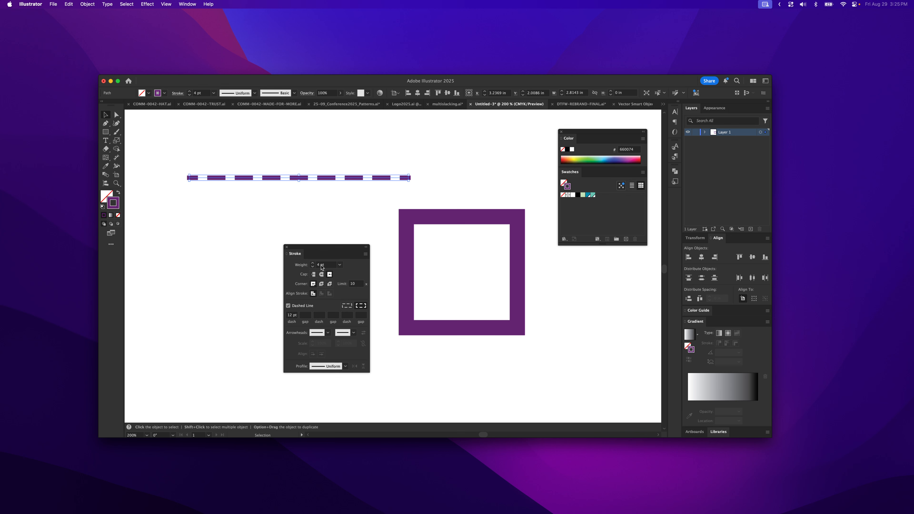
Set the dashed line's dash length to 4 pt
{"action": "left_click", "coordinate": [291, 315]}
{"action": "left_click", "coordinate": [292, 315]}
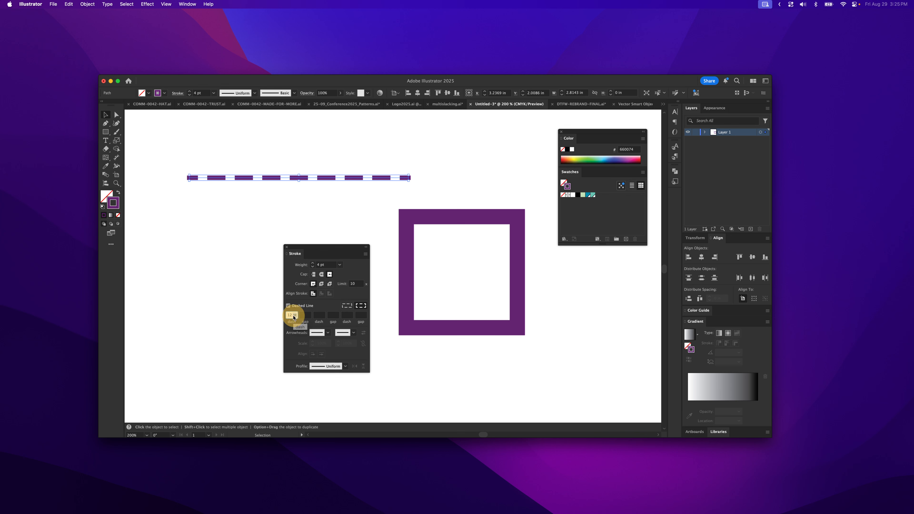
{"action": "type", "text": "4"}
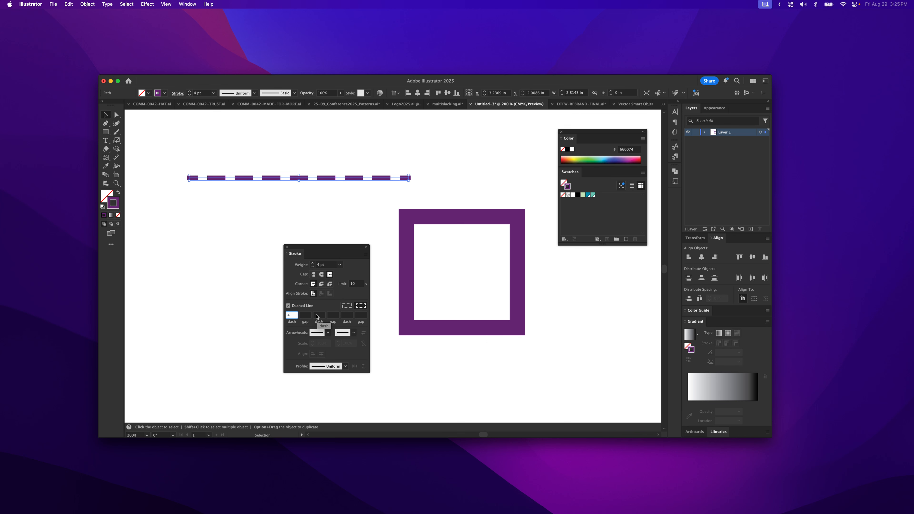
{"action": "left_click", "coordinate": [308, 315]}
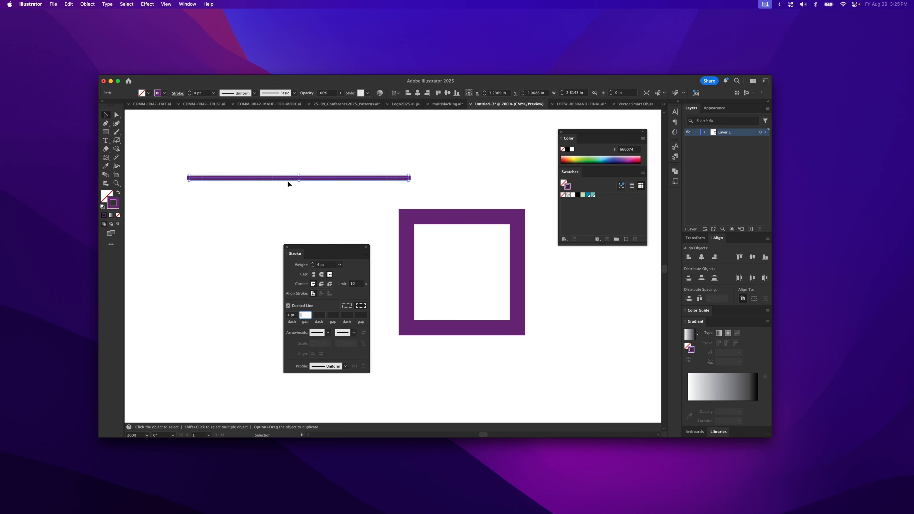
Set the gap between the line's dashes to 4 pt
{"action": "left_click_drag", "start_coordinate": [272, 150], "coordinate": [298, 195]}
{"action": "key", "text": "z"}
{"action": "left_click_drag", "start_coordinate": [270, 174], "coordinate": [434, 236]}
{"action": "key", "text": "v"}
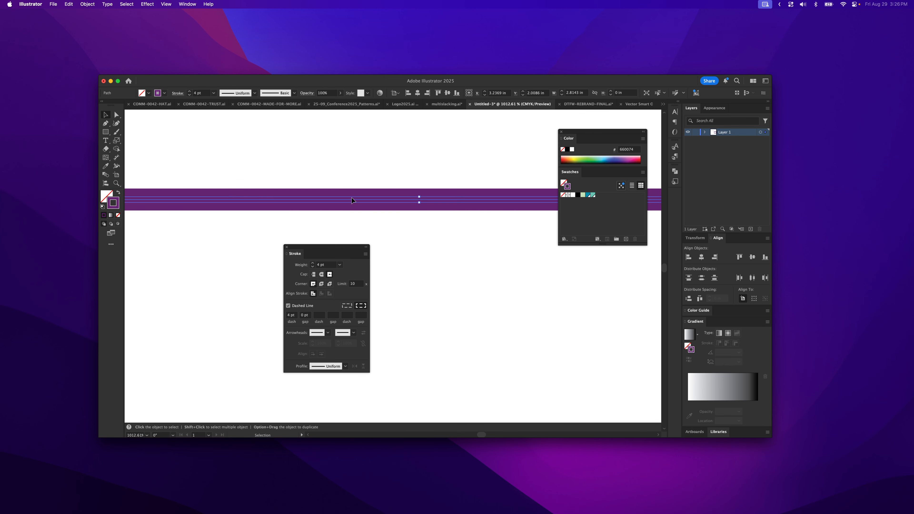
{"action": "key", "text": "super+shift+a"}
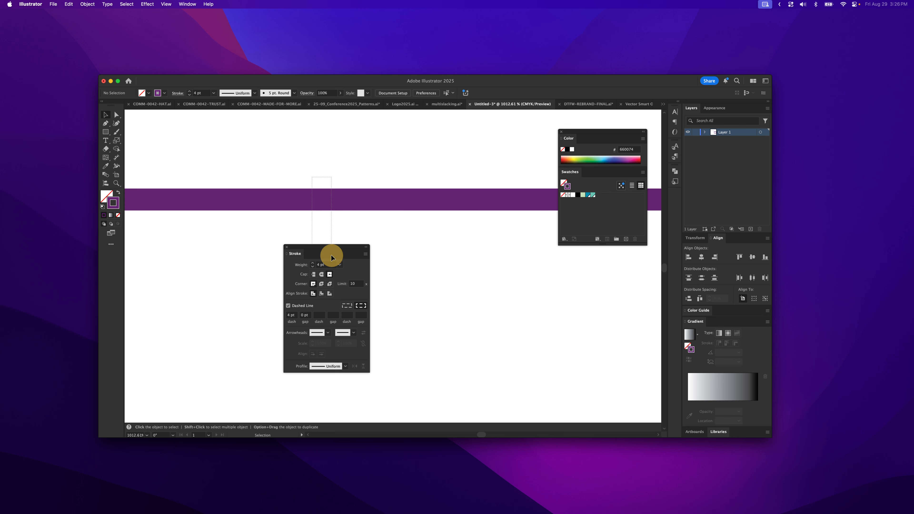
{"action": "left_click_drag", "start_coordinate": [331, 254], "coordinate": [331, 254]}
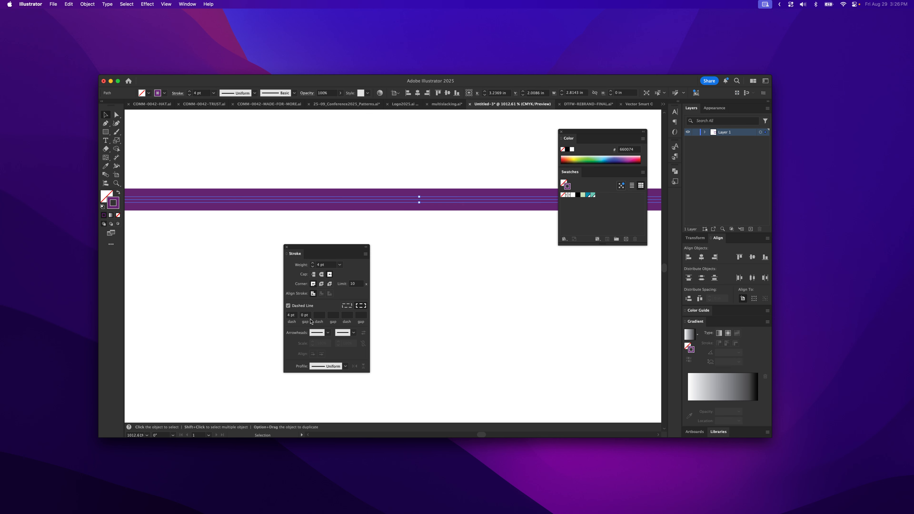
{"action": "left_click", "coordinate": [304, 316]}
{"action": "type", "text": "4"}
{"action": "left_click", "coordinate": [320, 315]}
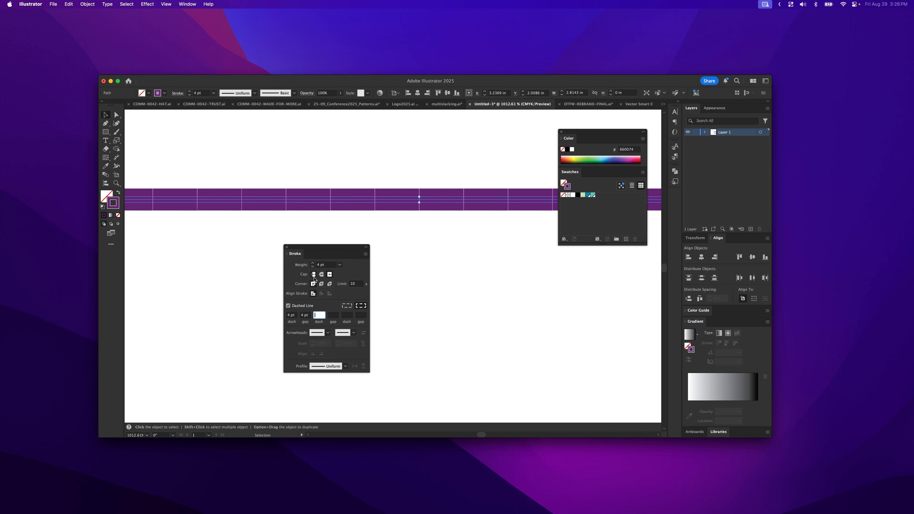
Widen the gap between the line's dashes to 8 pt
{"action": "double_click", "coordinate": [306, 316]}
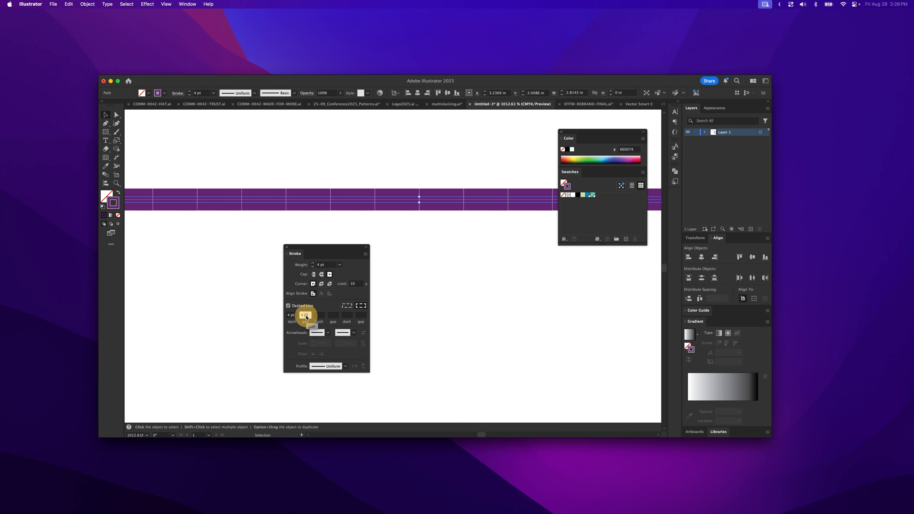
{"action": "left_click_drag", "start_coordinate": [306, 315], "coordinate": [302, 318]}
{"action": "double_click", "coordinate": [304, 316]}
{"action": "type", "text": "8"}
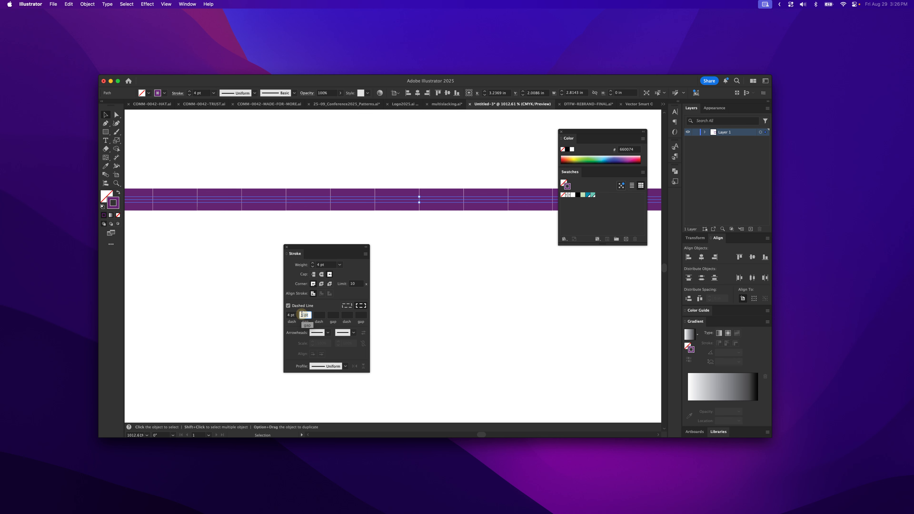
{"action": "left_click", "coordinate": [317, 316]}
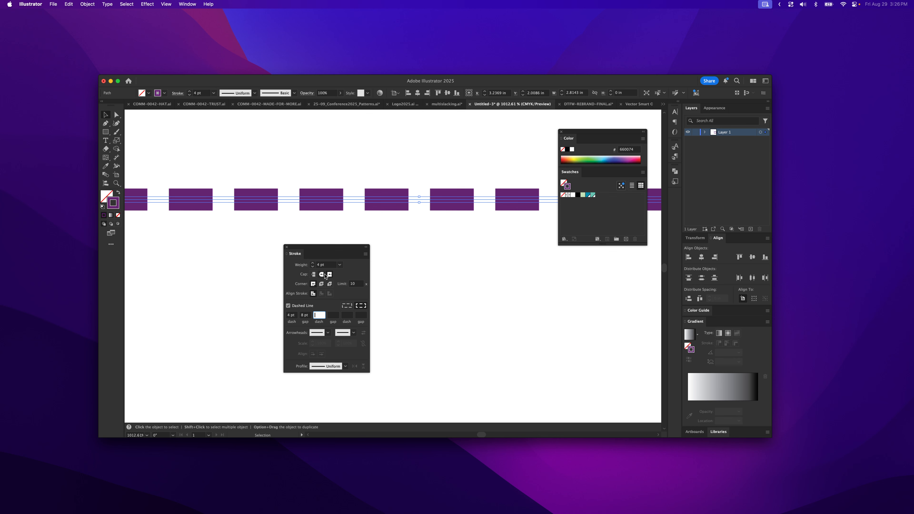
Switch the dashed line to butt caps and set the gap between its dashes to 4 pt
{"action": "left_click", "coordinate": [314, 275]}
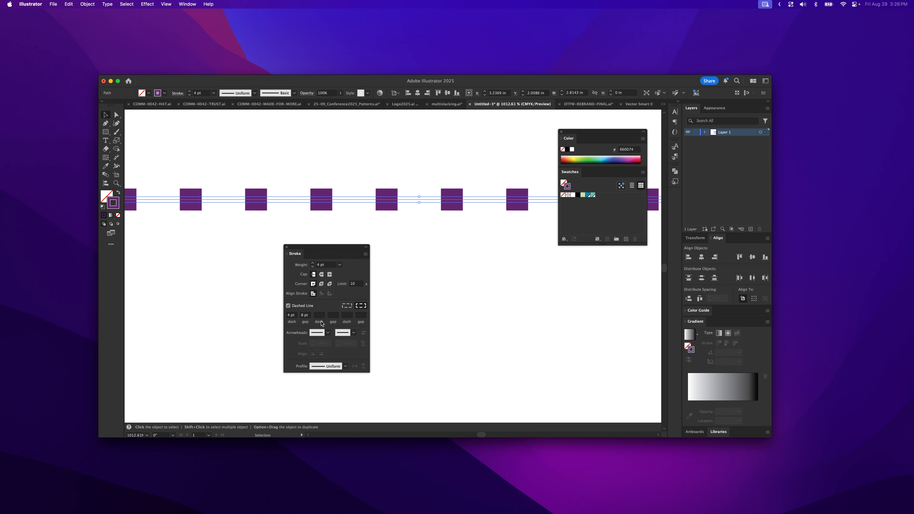
{"action": "left_click", "coordinate": [309, 316]}
{"action": "type", "text": "4"}
{"action": "left_click", "coordinate": [318, 315]}
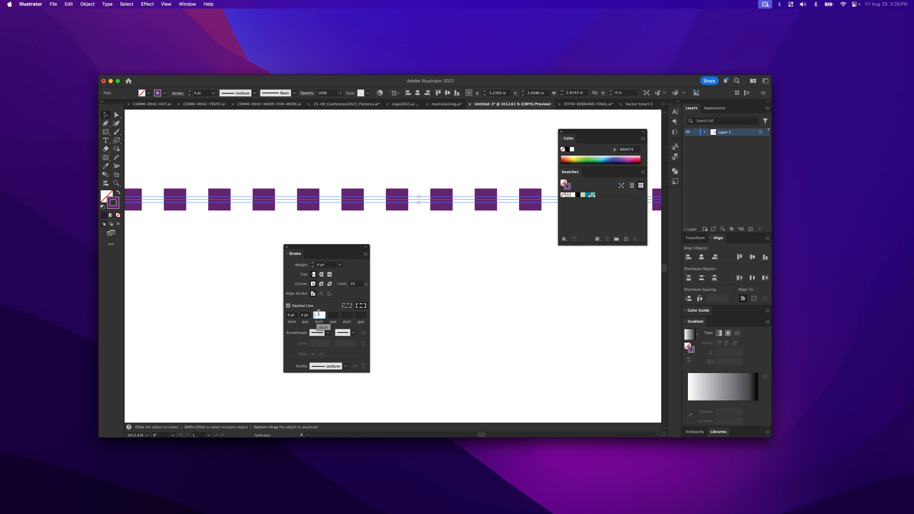
Give the dashed line round caps and set the gap between its dashes to 8 pt
{"action": "left_click", "coordinate": [322, 275]}
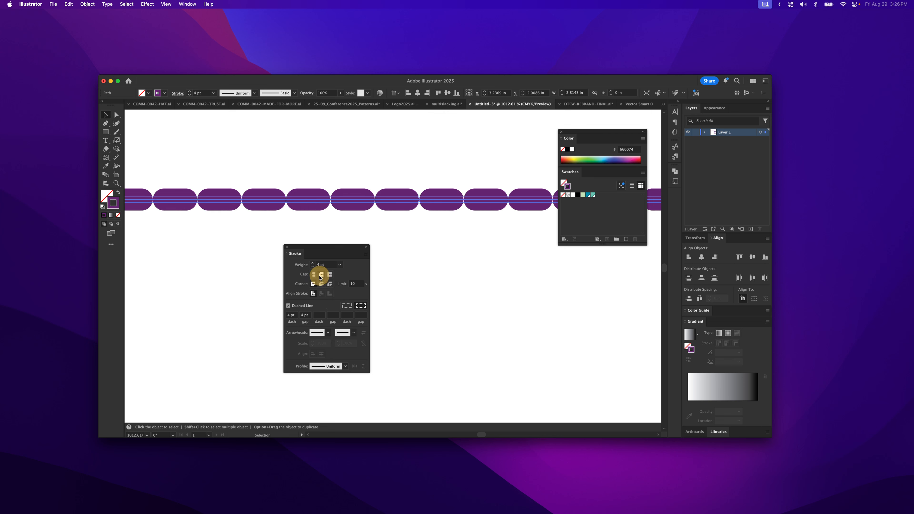
{"action": "left_click", "coordinate": [306, 317]}
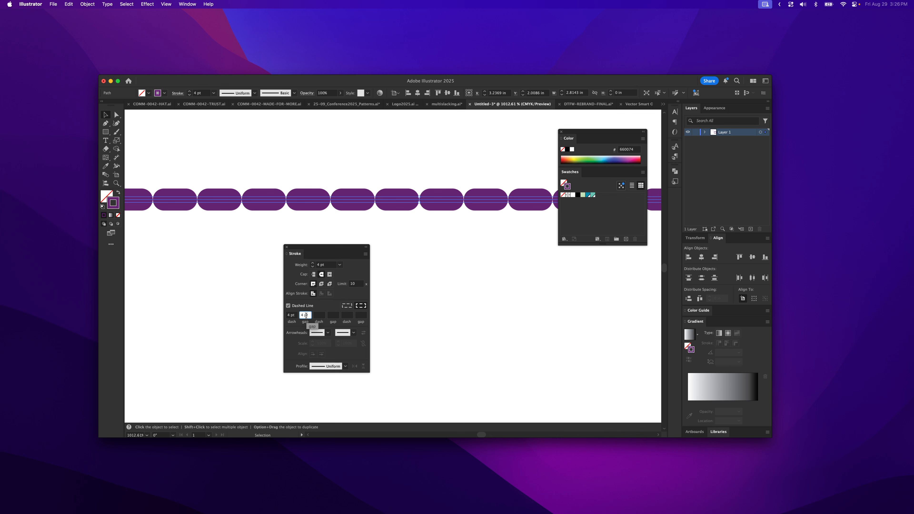
{"action": "left_click", "coordinate": [317, 315]}
{"action": "left_click", "coordinate": [306, 316]}
{"action": "key", "text": "Tab"}
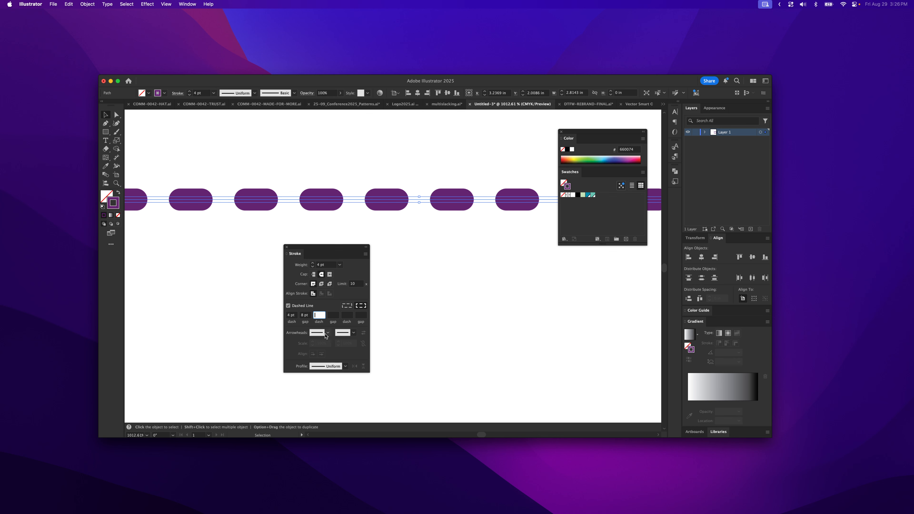
Turn off the dashed style so the line is solid
{"action": "type", "text": "2"}
{"action": "left_click", "coordinate": [288, 306]}
Apply the Arrow 1 arrowhead to the start of the line
{"action": "key", "text": "z"}
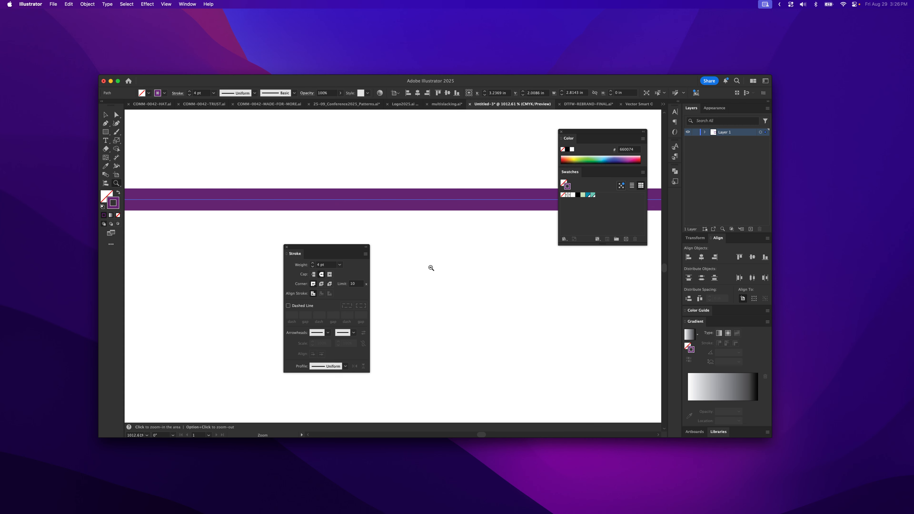
{"action": "left_click", "coordinate": [430, 267], "text": "alt"}
{"action": "left_click", "coordinate": [431, 268], "text": "alt"}
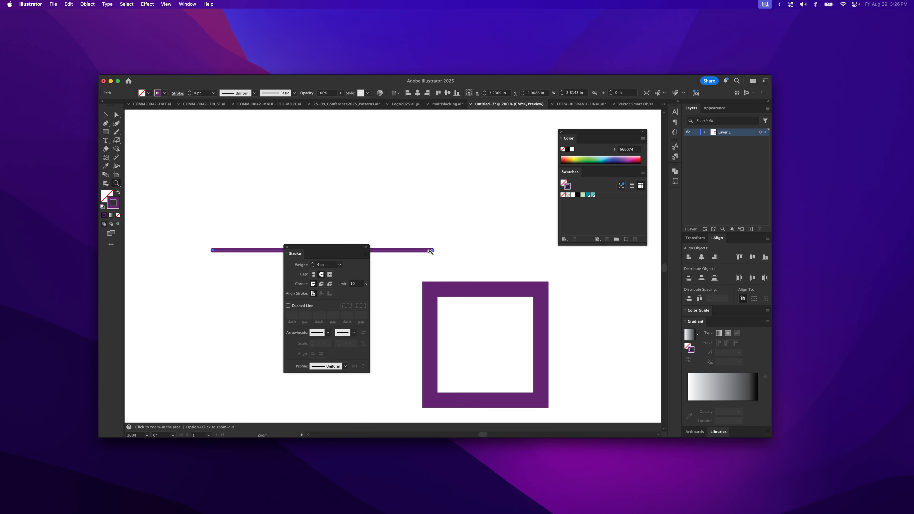
{"action": "left_click_drag", "start_coordinate": [423, 238], "coordinate": [473, 281]}
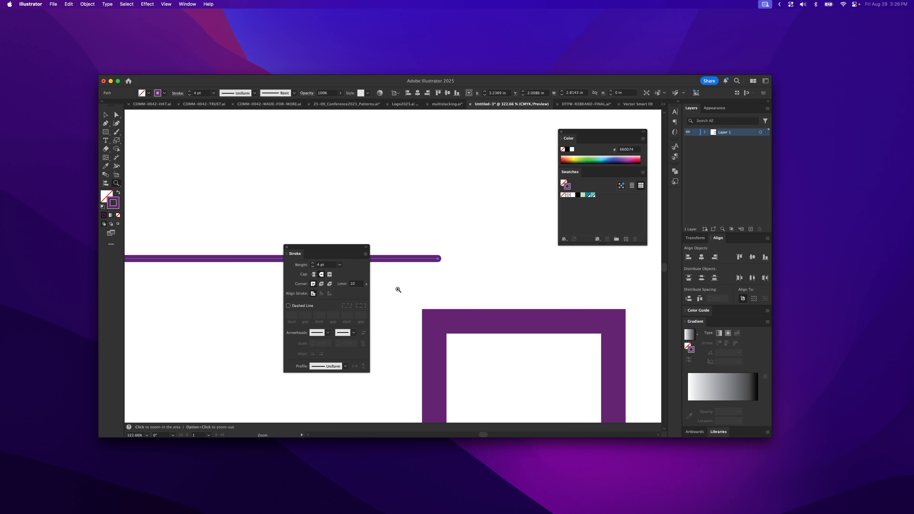
{"action": "key", "text": "v"}
{"action": "left_click", "coordinate": [317, 334]}
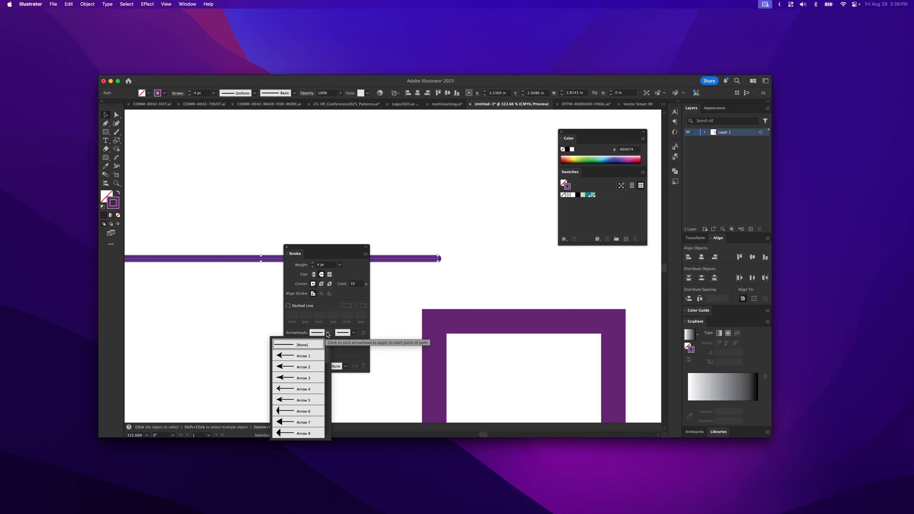
{"action": "left_click", "coordinate": [292, 362]}
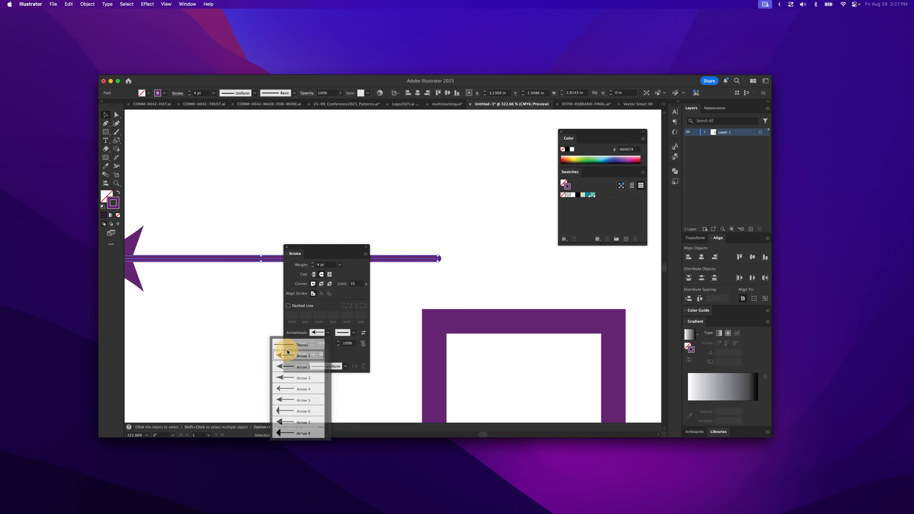
Apply the feathered Arrow 30 arrowhead to the end of the line
{"action": "left_click_drag", "start_coordinate": [163, 320], "coordinate": [279, 342]}
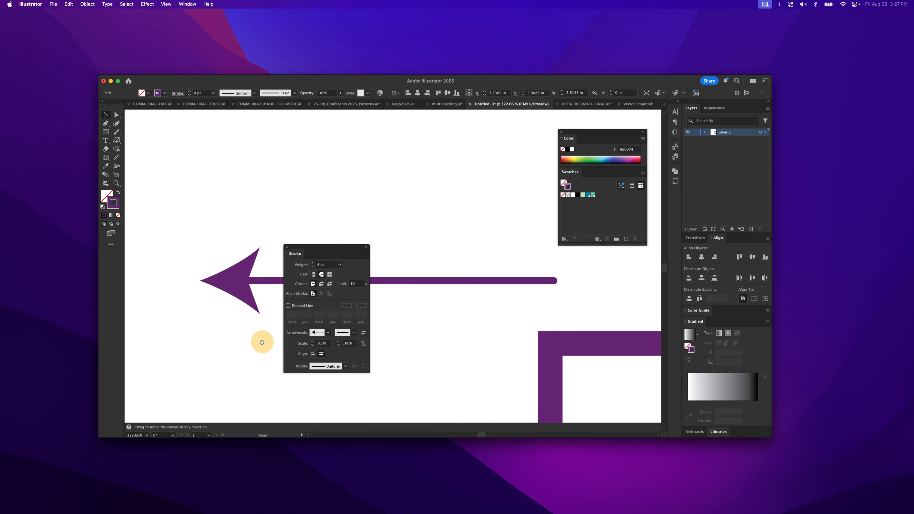
{"action": "left_click", "coordinate": [349, 334]}
{"action": "scroll", "coordinate": [324, 389], "scroll_direction": "down", "scroll_amount": 10}
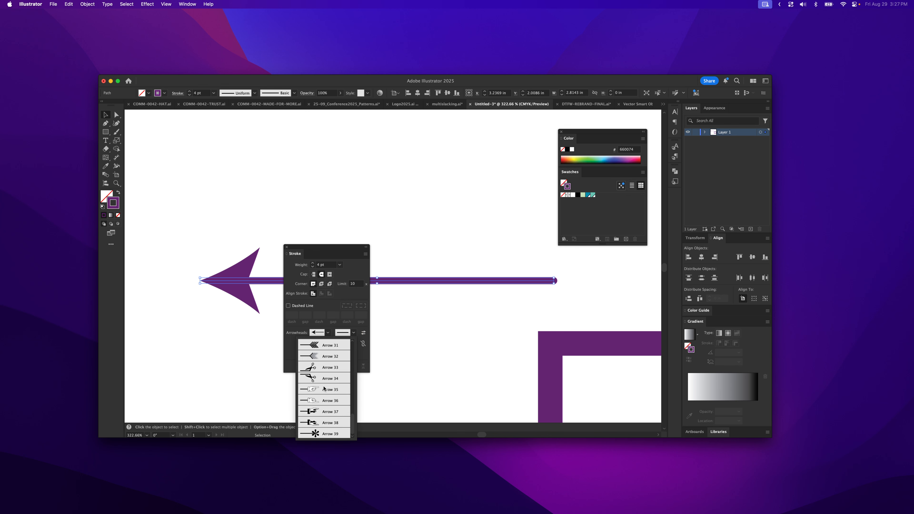
{"action": "scroll", "coordinate": [323, 387], "scroll_direction": "up", "scroll_amount": 3}
{"action": "left_click", "coordinate": [318, 376]}
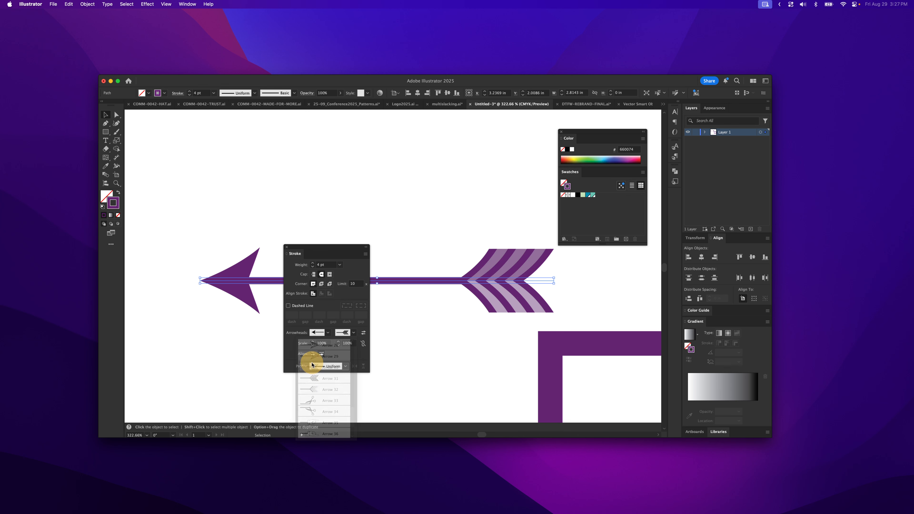
Change the arrowhead at the line's end to the Arrow 27 bar
{"action": "left_click", "coordinate": [346, 335]}
{"action": "scroll", "coordinate": [319, 352], "scroll_direction": "up", "scroll_amount": 3}
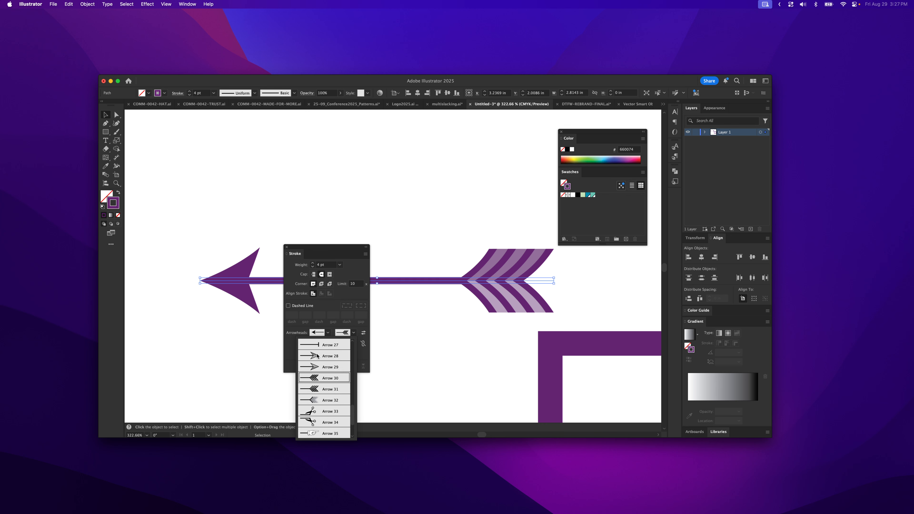
{"action": "left_click", "coordinate": [315, 354]}
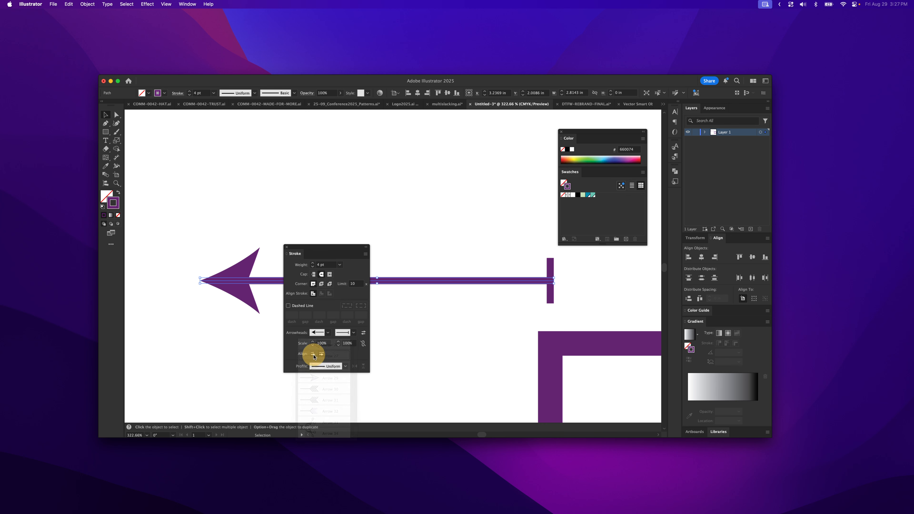
Change the arrowhead at the line's start to the Arrow 21 solid circle
{"action": "left_click", "coordinate": [328, 333]}
{"action": "scroll", "coordinate": [303, 381], "scroll_direction": "down", "scroll_amount": 5}
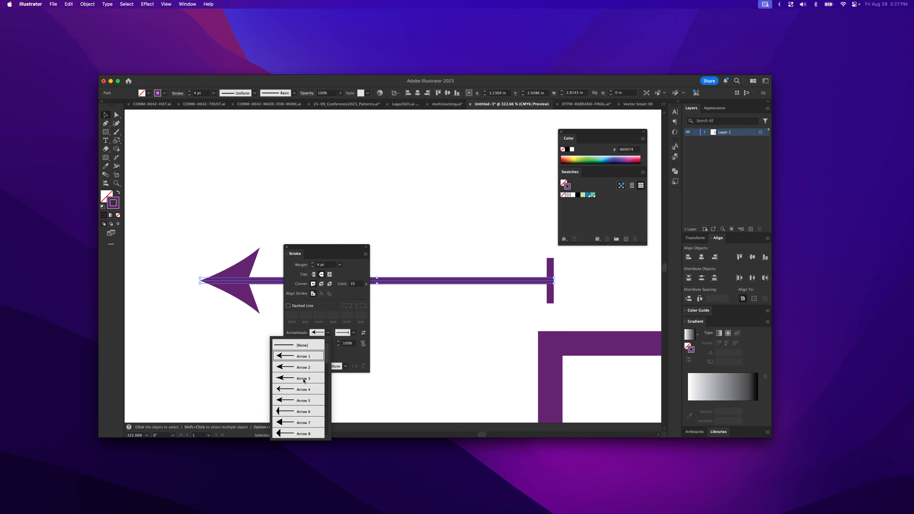
{"action": "scroll", "coordinate": [303, 381], "scroll_direction": "down", "scroll_amount": 4}
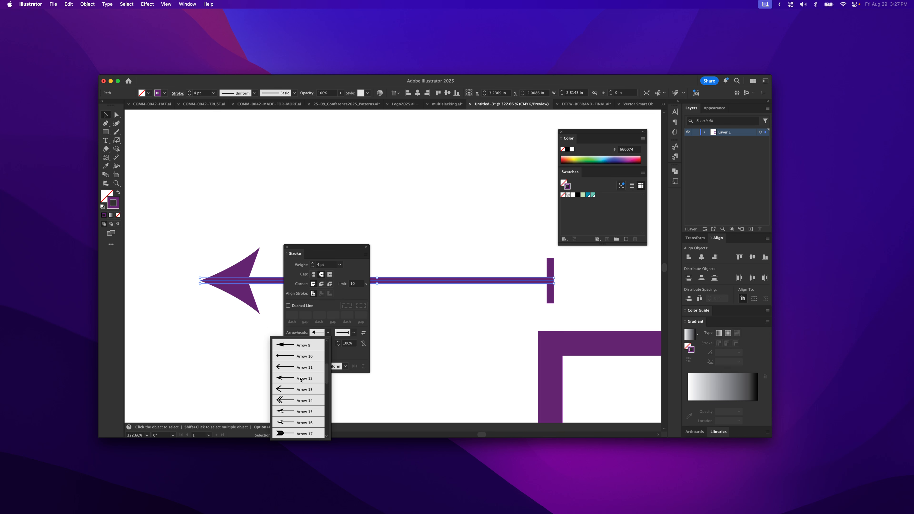
{"action": "scroll", "coordinate": [300, 380], "scroll_direction": "down", "scroll_amount": 4}
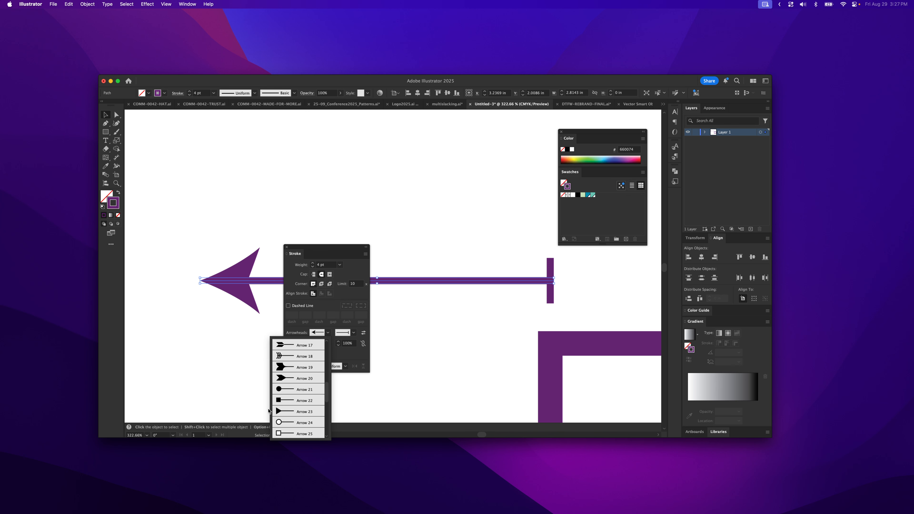
{"action": "left_click", "coordinate": [280, 390]}
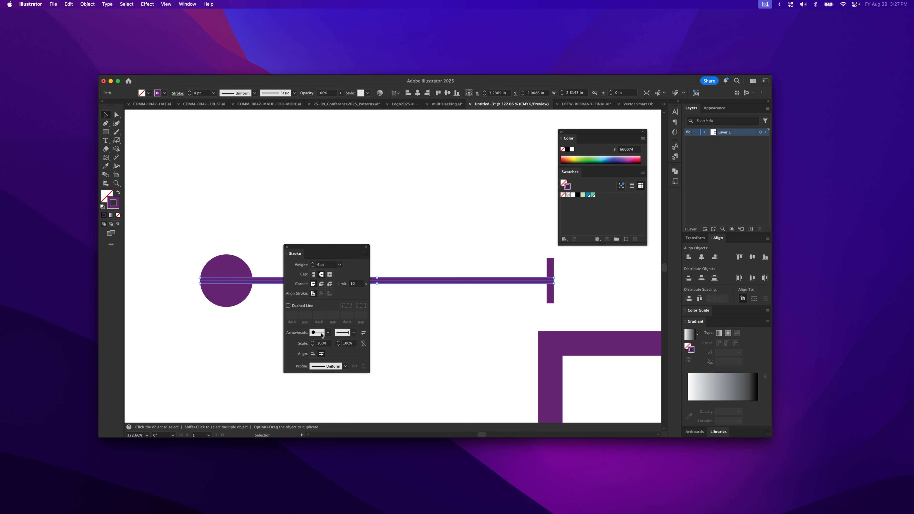
Reduce the arrowhead scale to 59% at the line's start and 66% at its end
{"action": "left_click", "coordinate": [312, 346]}
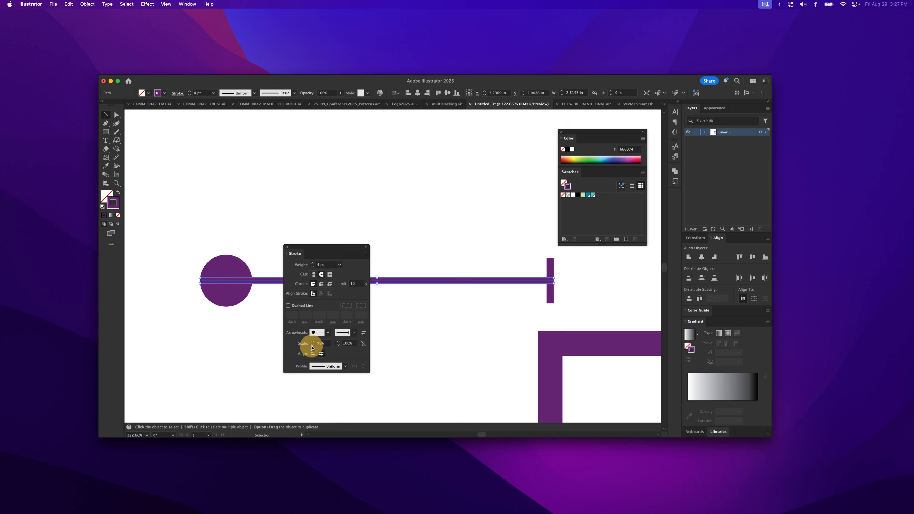
{"action": "left_click", "coordinate": [312, 346]}
{"action": "left_click", "coordinate": [313, 345]}
{"action": "left_click", "coordinate": [312, 346]}
{"action": "left_click", "coordinate": [312, 346]}
{"action": "left_click_drag", "start_coordinate": [311, 345], "coordinate": [338, 345]}
{"action": "left_click", "coordinate": [338, 346]}
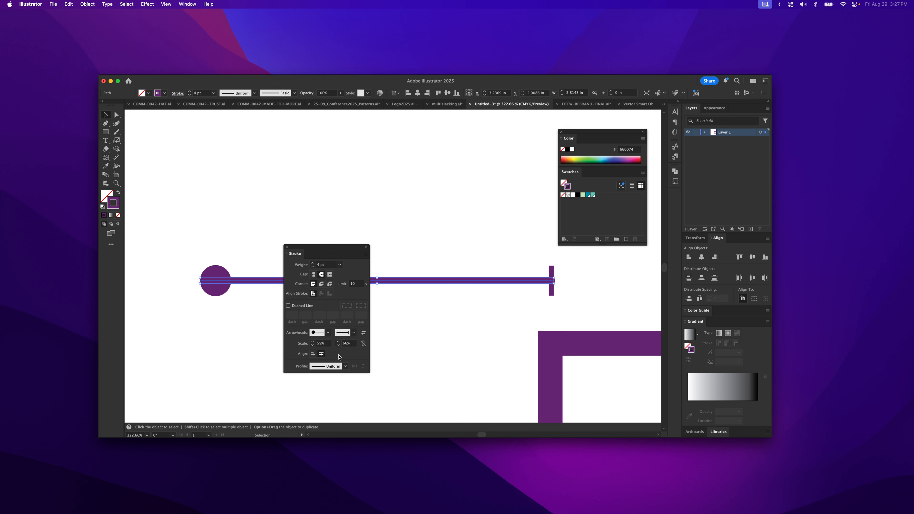
Delete the horizontal line with the circle and bar arrowheads
{"action": "left_click", "coordinate": [479, 320]}
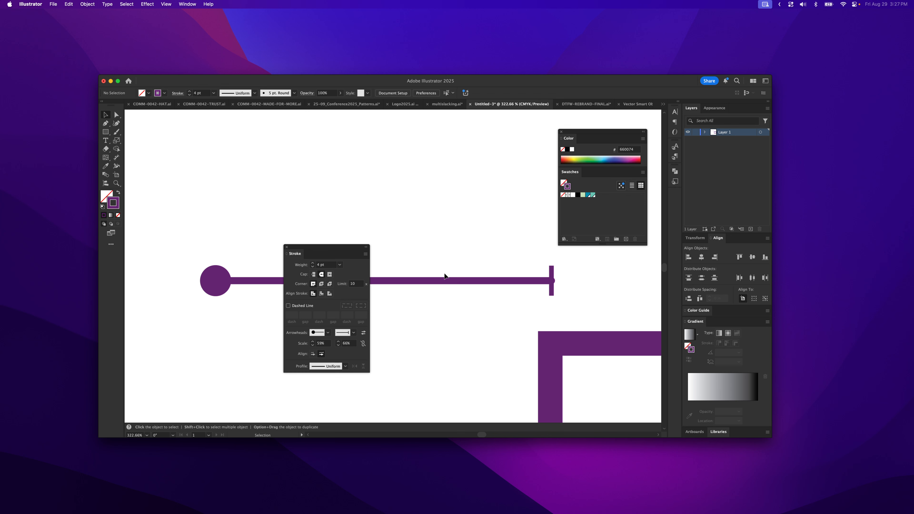
{"action": "left_click", "coordinate": [440, 281]}
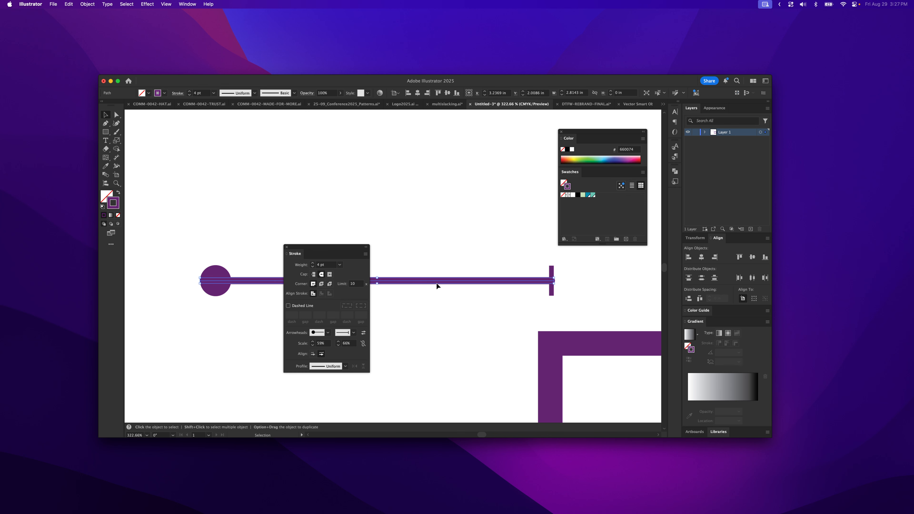
{"action": "key", "text": "Delete"}
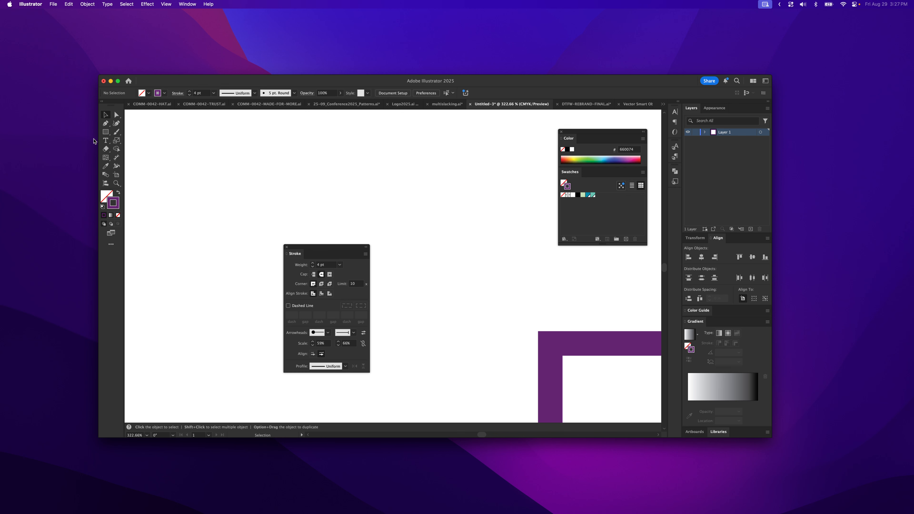
Draw an S-shaped open curve with three anchor points above the square using the Pen tool
{"action": "left_click", "coordinate": [105, 124]}
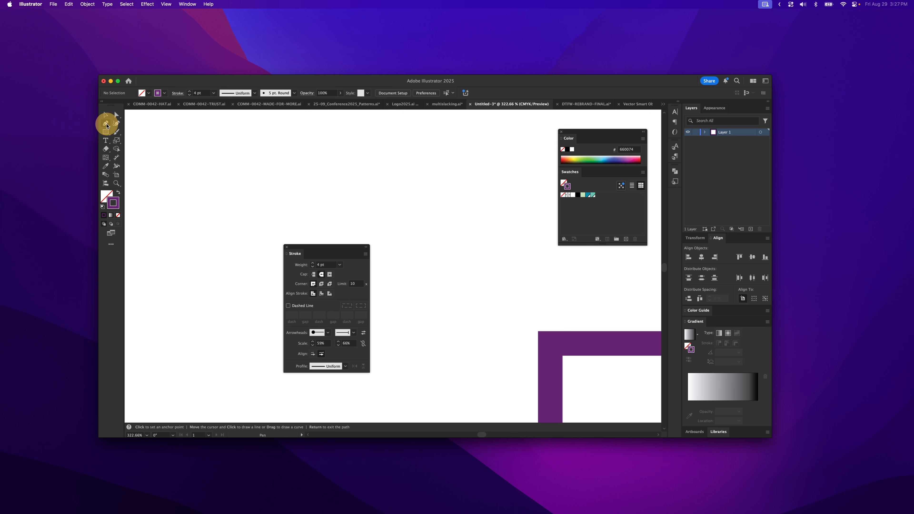
{"action": "left_click", "coordinate": [196, 261]}
{"action": "left_click_drag", "start_coordinate": [315, 197], "coordinate": [449, 227]}
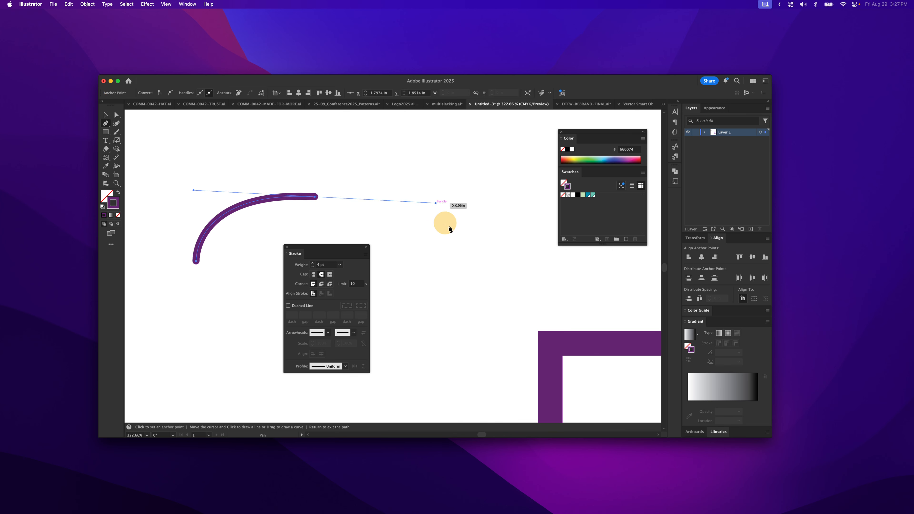
{"action": "left_click_drag", "start_coordinate": [562, 302], "coordinate": [661, 303]}
{"action": "key", "text": "v"}
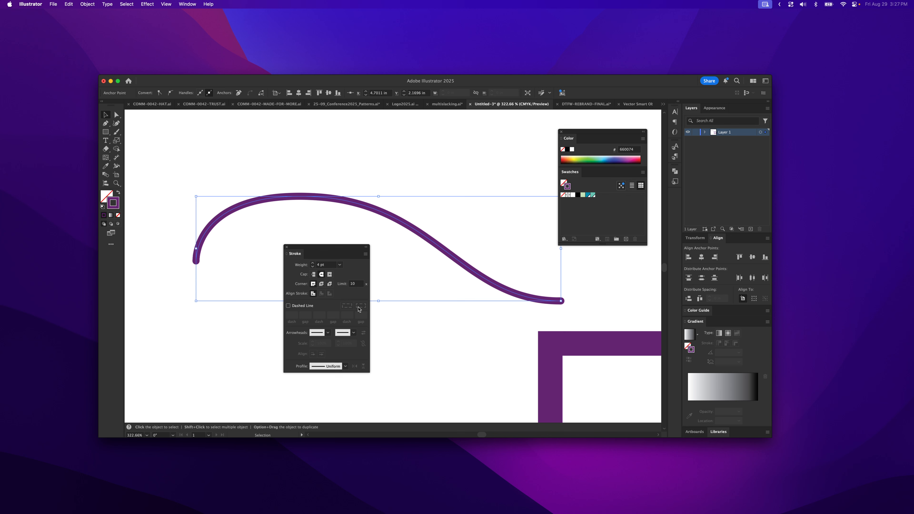
Apply Width Profile 1 to the curve's stroke, followed by Width Profile 2
{"action": "left_click", "coordinate": [345, 367]}
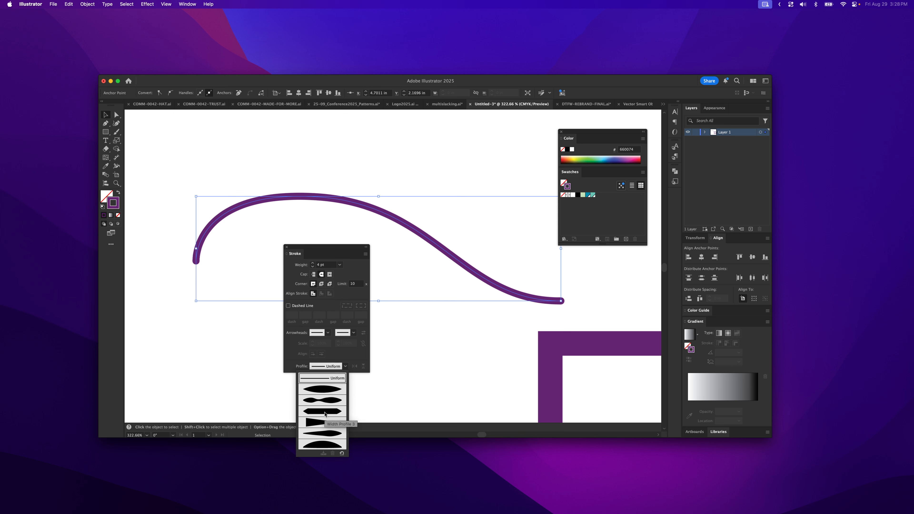
{"action": "left_click", "coordinate": [322, 392]}
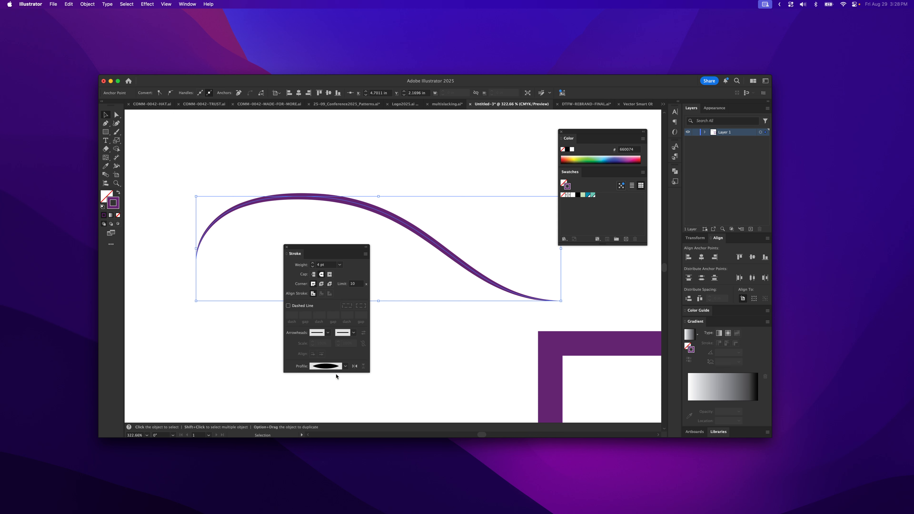
{"action": "left_click", "coordinate": [344, 369]}
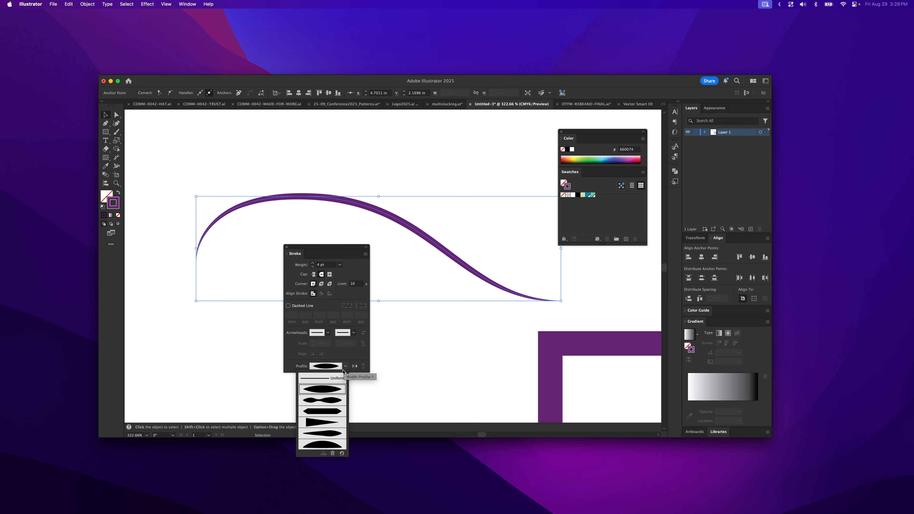
{"action": "left_click", "coordinate": [337, 401]}
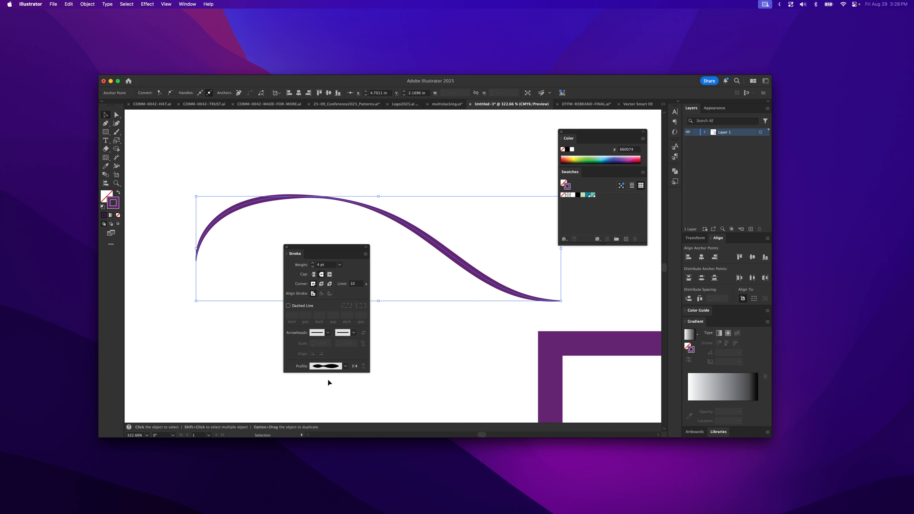
Try Width Profile 3 on the curve's stroke, and switch it to the tapering Width Profile 4
{"action": "left_click", "coordinate": [344, 367]}
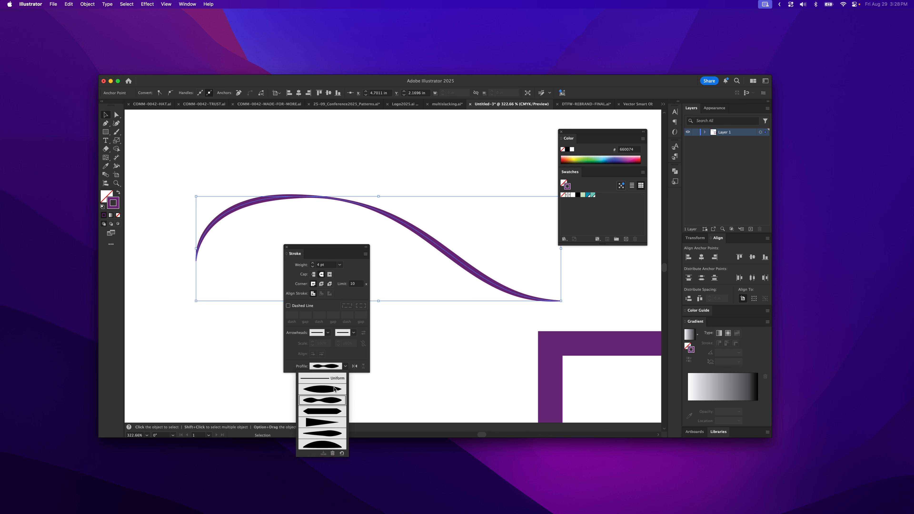
{"action": "left_click", "coordinate": [329, 409]}
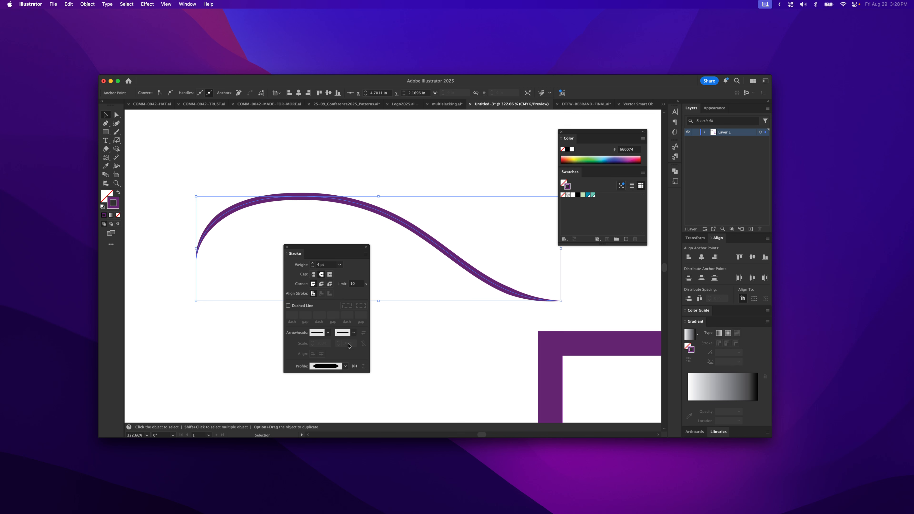
{"action": "left_click", "coordinate": [346, 366]}
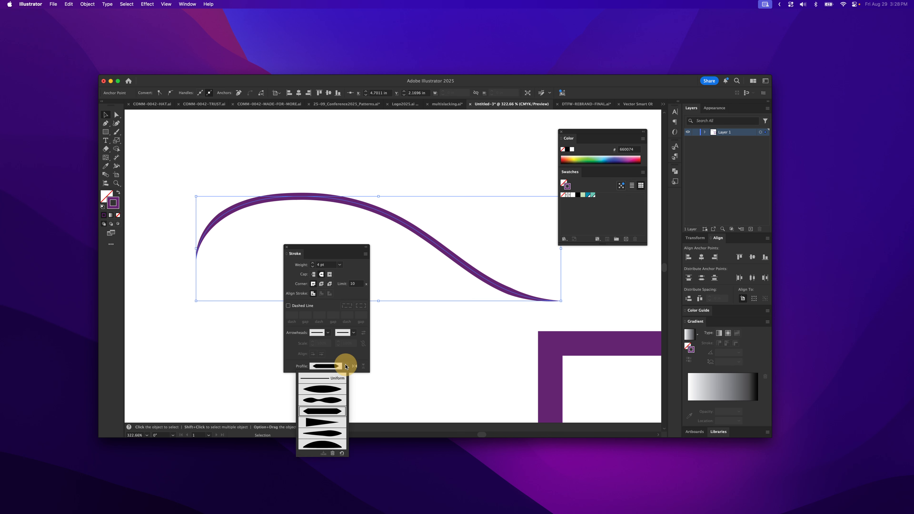
{"action": "left_click", "coordinate": [333, 422]}
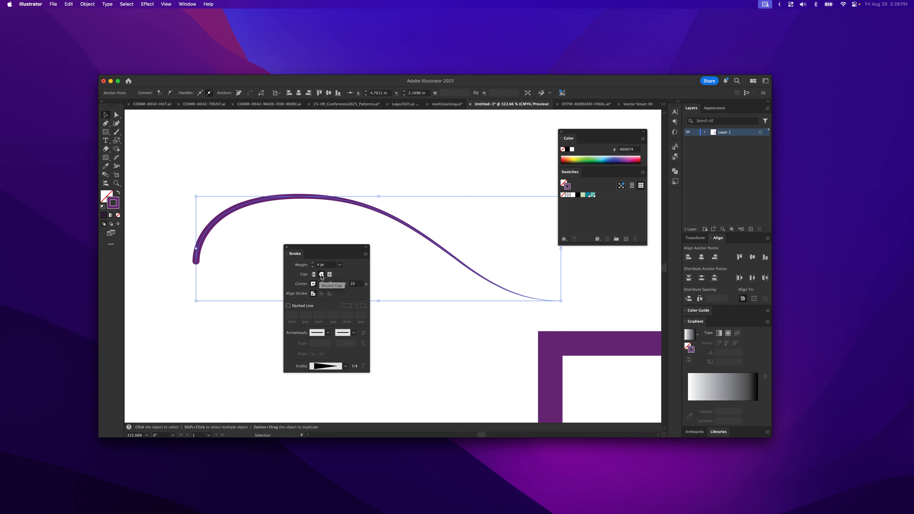
Try the butt and round caps on the curve's stroke, and set it to the projecting cap
{"action": "left_click", "coordinate": [314, 275]}
{"action": "left_click", "coordinate": [322, 275]}
{"action": "left_click", "coordinate": [330, 274]}
Try Width Profile 5 on the curve's stroke, and switch it to the one-sided arched Width Profile 6
{"action": "left_click", "coordinate": [321, 367]}
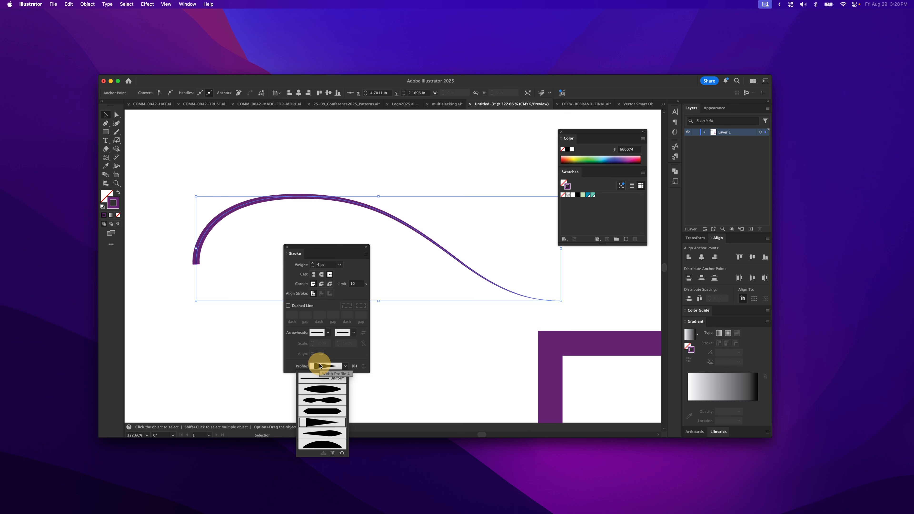
{"action": "left_click", "coordinate": [332, 436]}
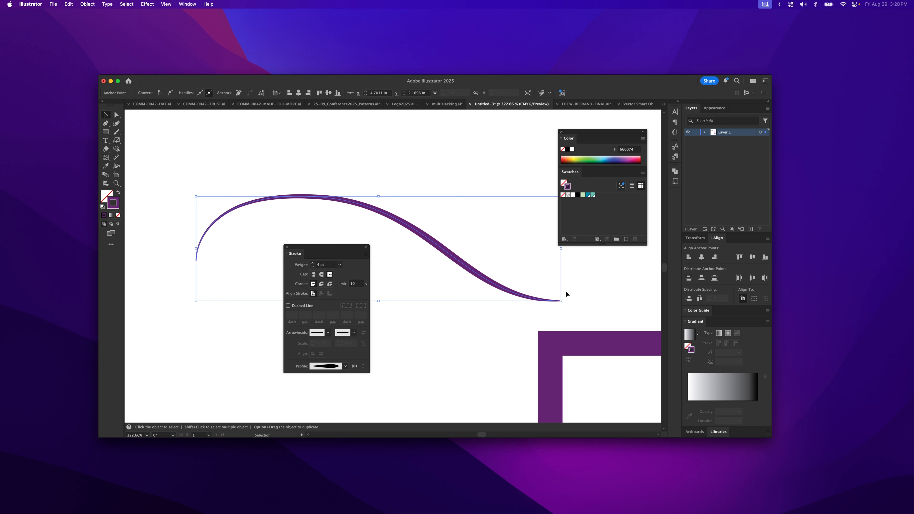
{"action": "left_click", "coordinate": [346, 367]}
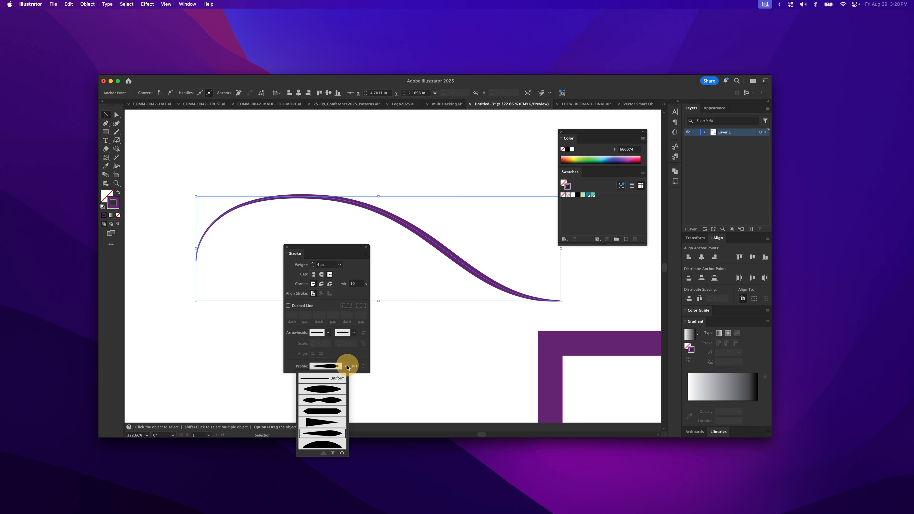
{"action": "left_click", "coordinate": [320, 446]}
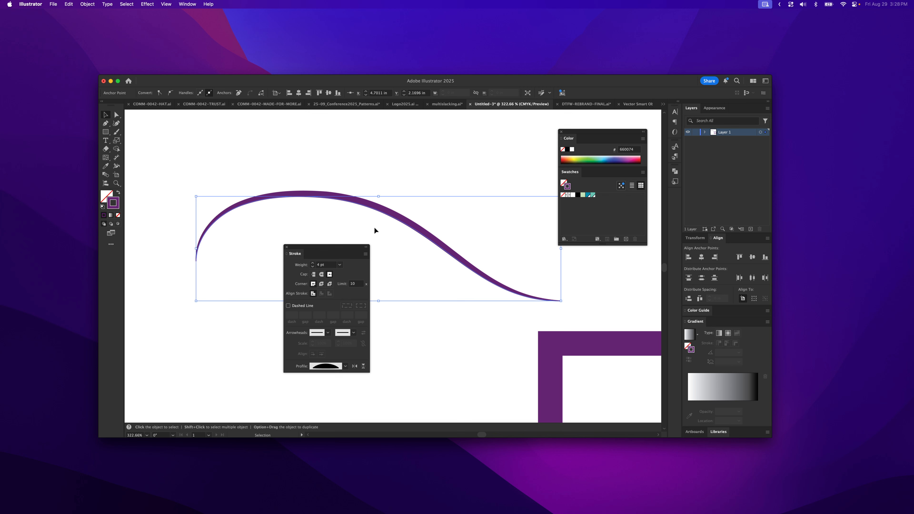
Hide the additional stroke options so only the weight setting remains, and show the full options again
{"action": "left_click", "coordinate": [365, 255]}
{"action": "left_click", "coordinate": [365, 256]}
{"action": "left_click", "coordinate": [365, 255]}
{"action": "left_click", "coordinate": [383, 255]}
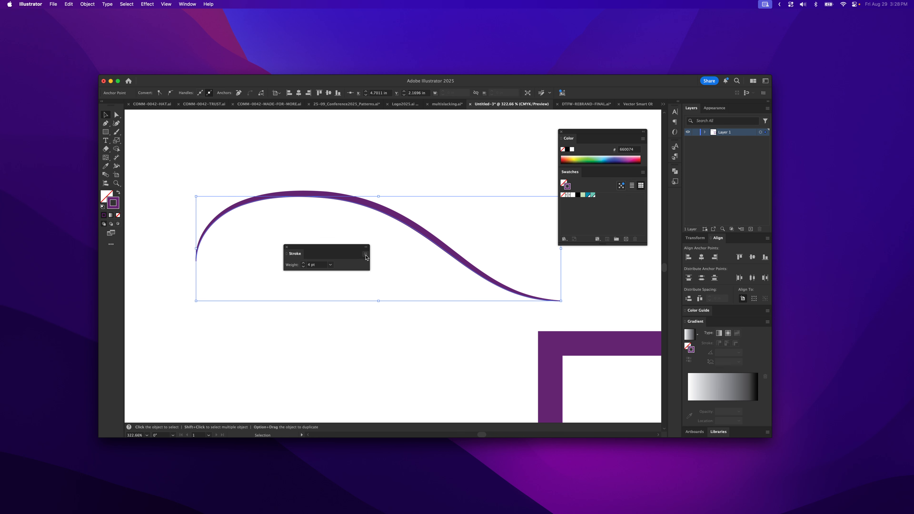
{"action": "left_click", "coordinate": [365, 256]}
{"action": "left_click", "coordinate": [394, 255]}
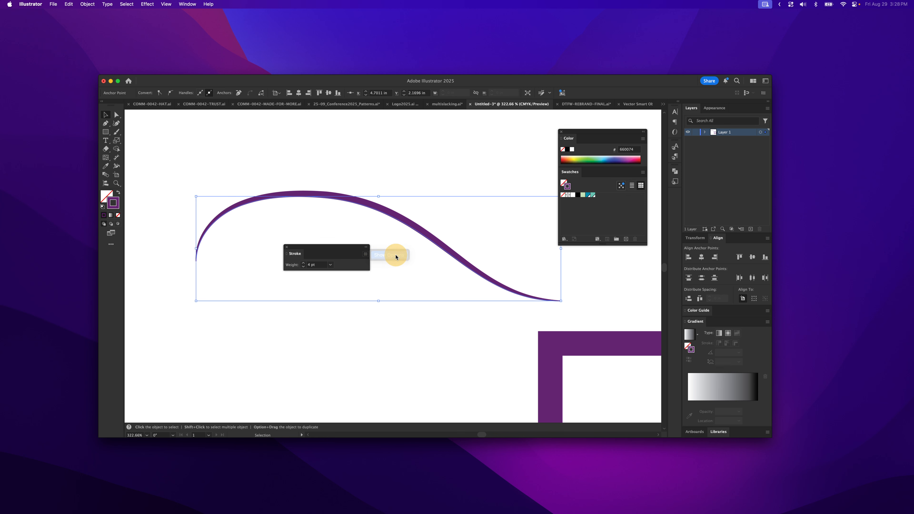